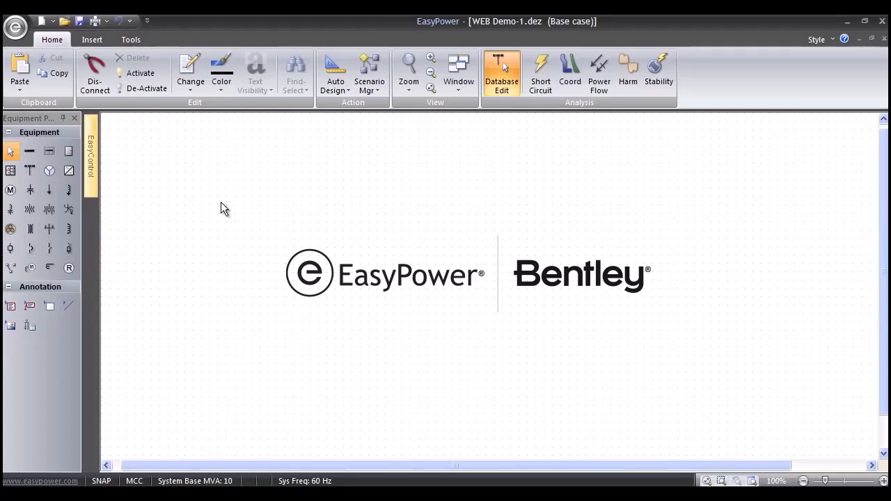
Step: Place utility source UTIL-1 (100000 MVA) on the blank diagram
left_click(30, 172)
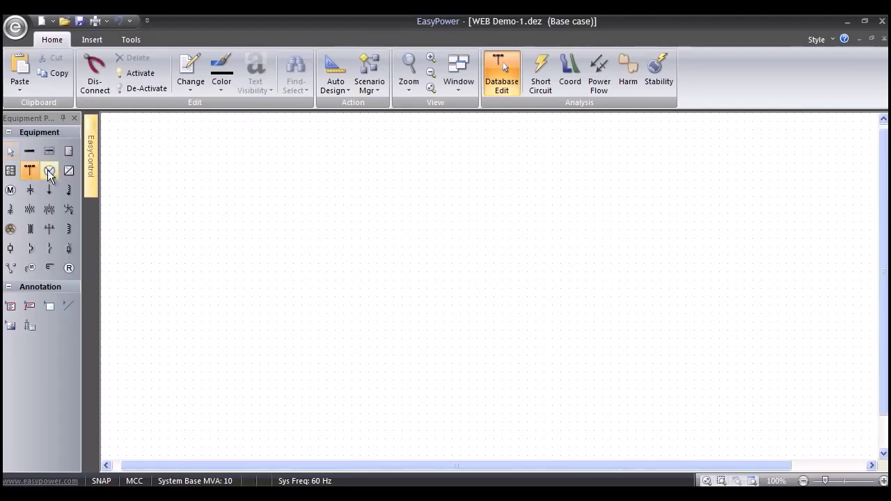
left_click(420, 268)
scroll(445, 348, "up", 1)
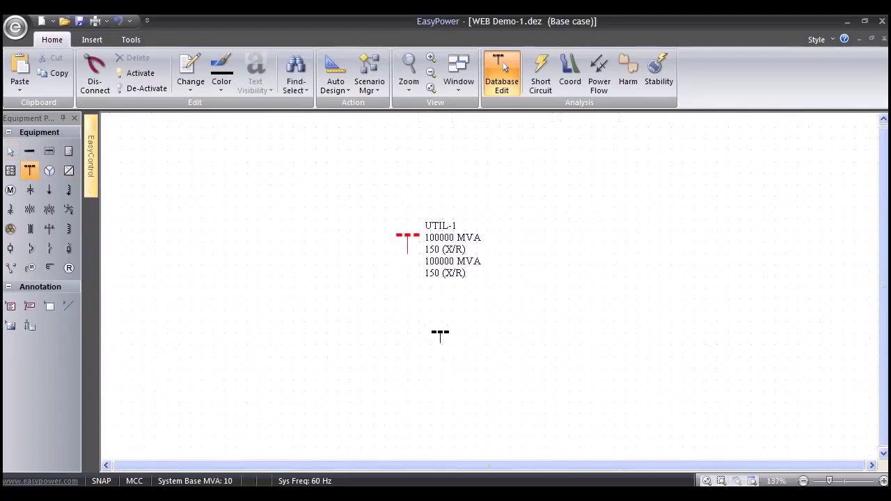
Step: Draw a 4/0 AWG cable down from UTIL-1, creating BUS-1 at 13.8 kV
left_click(10, 229)
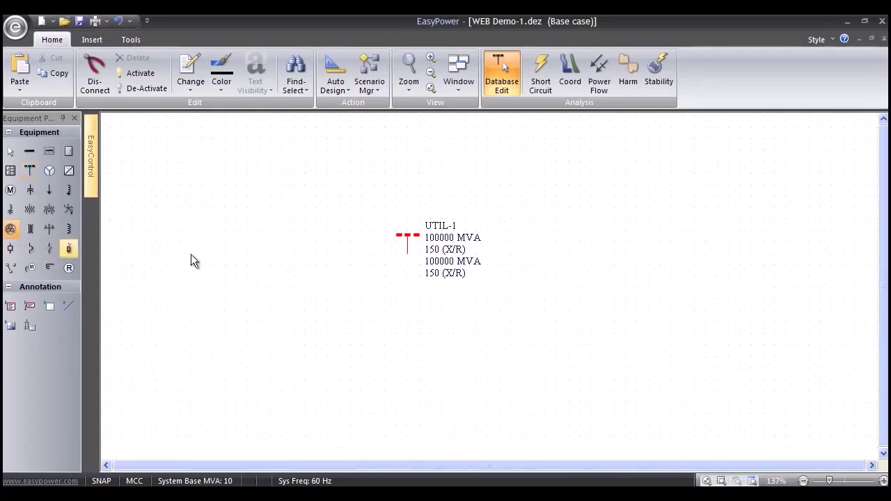
left_click(407, 253)
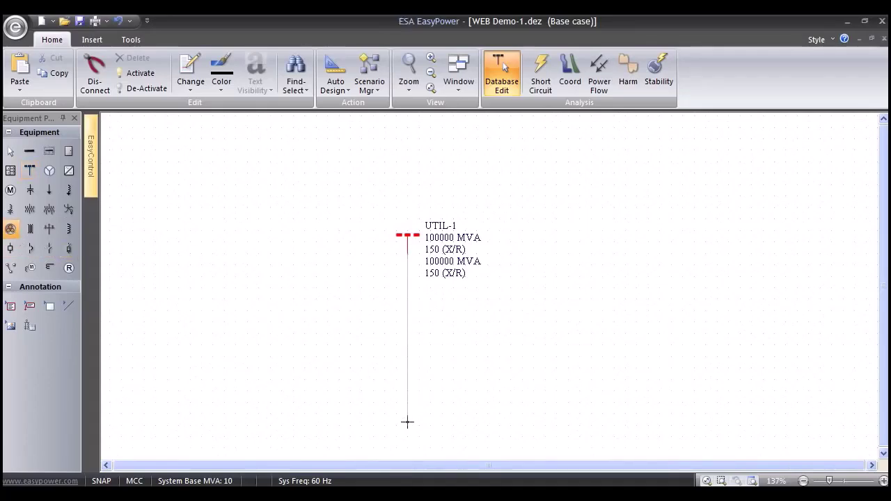
left_click(407, 422)
type("13.8")
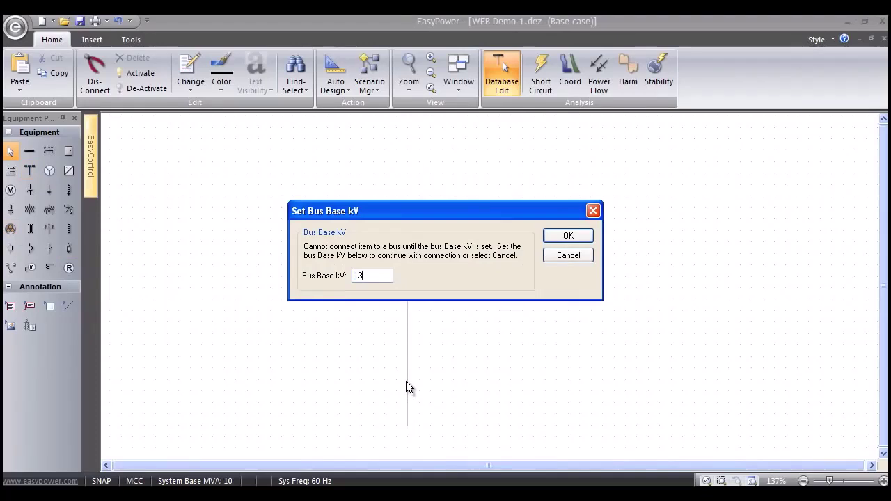
left_click(557, 237)
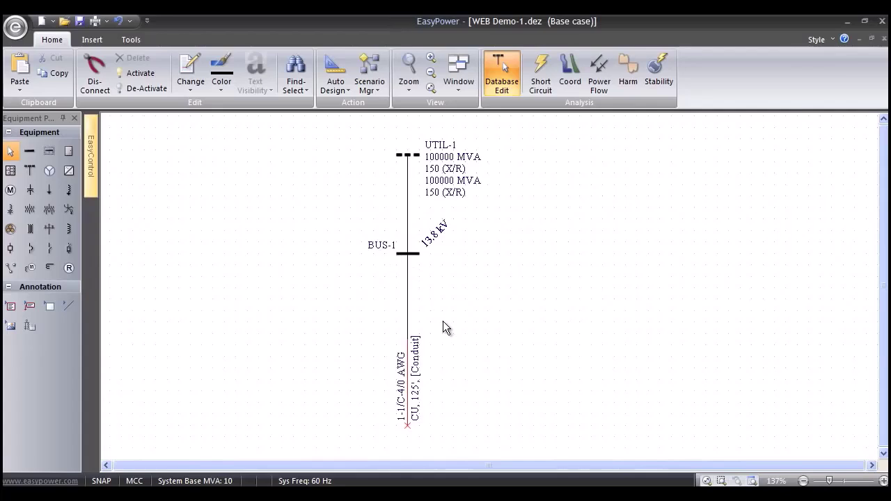
Step: Place transformer TX-1 at the cable end below BUS-2
scroll(442, 322, "down", 3)
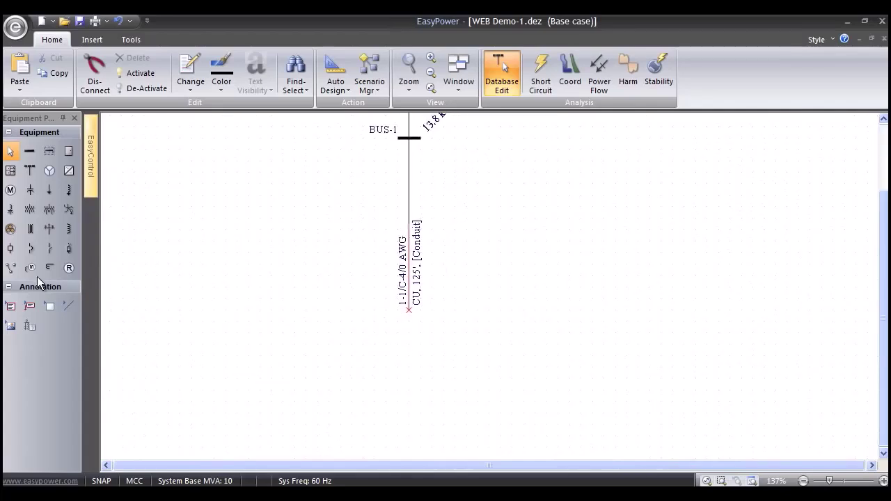
left_click(30, 210)
left_click(408, 312)
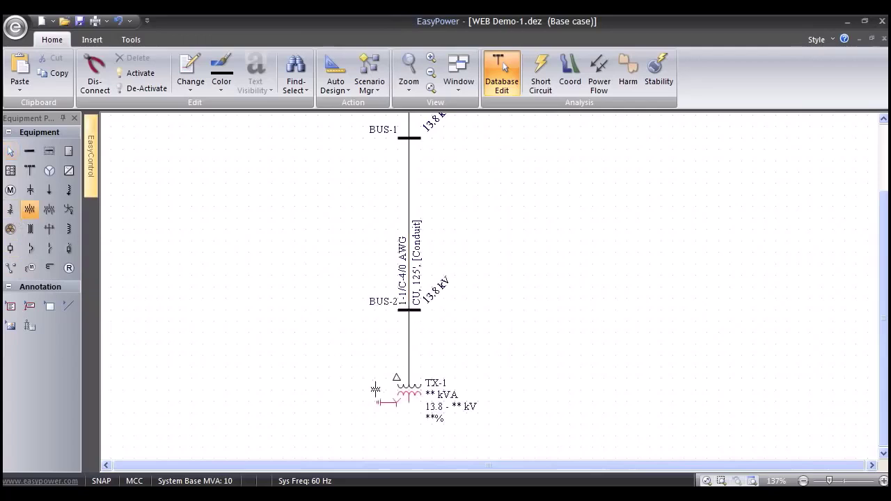
left_click_drag(334, 406, 327, 253)
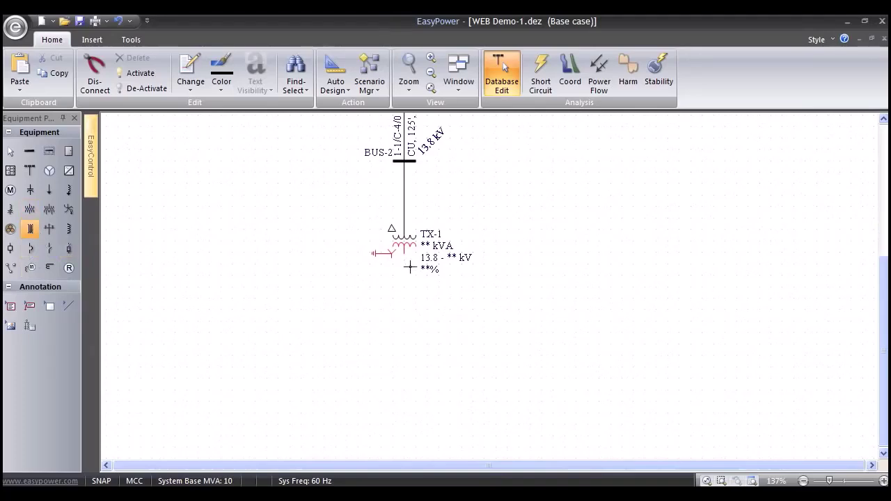
Step: Draw a connection down from TX-1's secondary, creating BUS-3 at 0.48 kV
left_click_drag(403, 256, 404, 437)
type(".48")
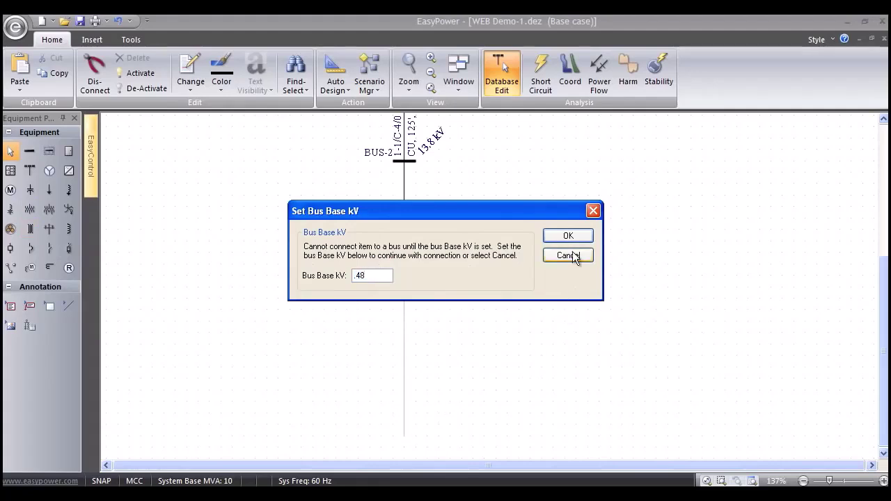
left_click(566, 237)
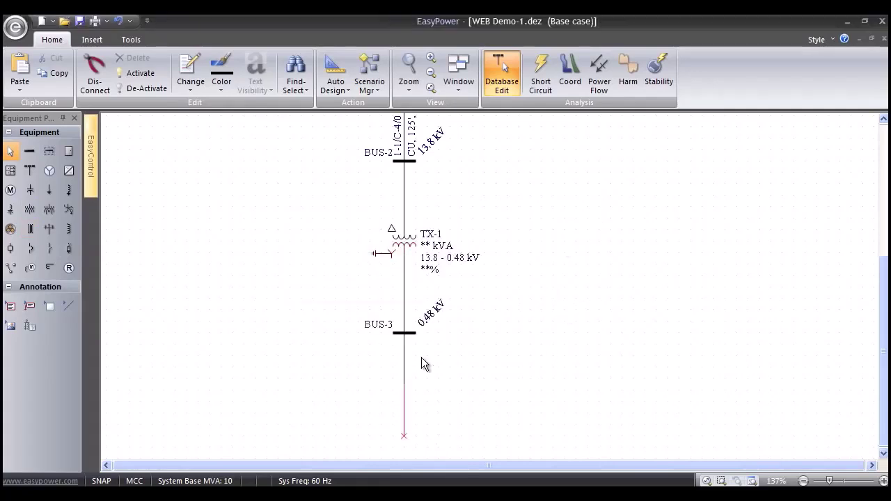
scroll(440, 437, "down", 5)
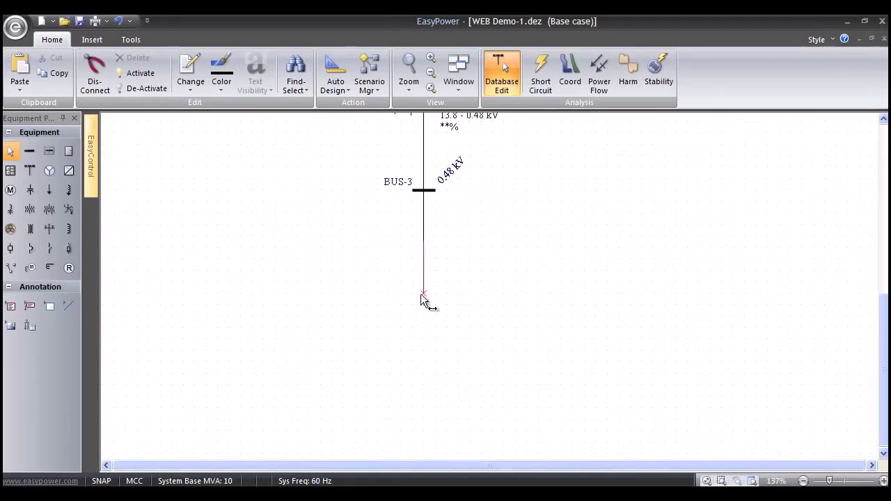
Step: Insert 0.48 kV switchgear BUS-4 with a main breaker and three cable feeders ending in MCCs
left_click(48, 152)
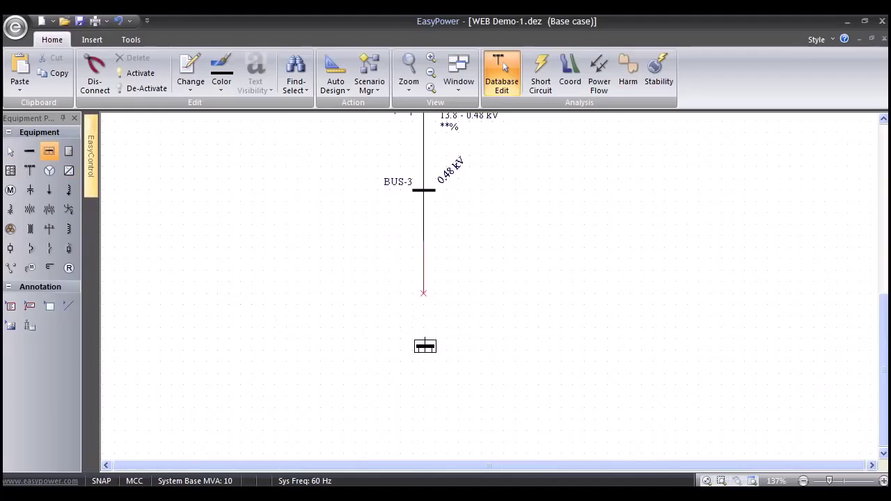
left_click(425, 345)
left_click(357, 283)
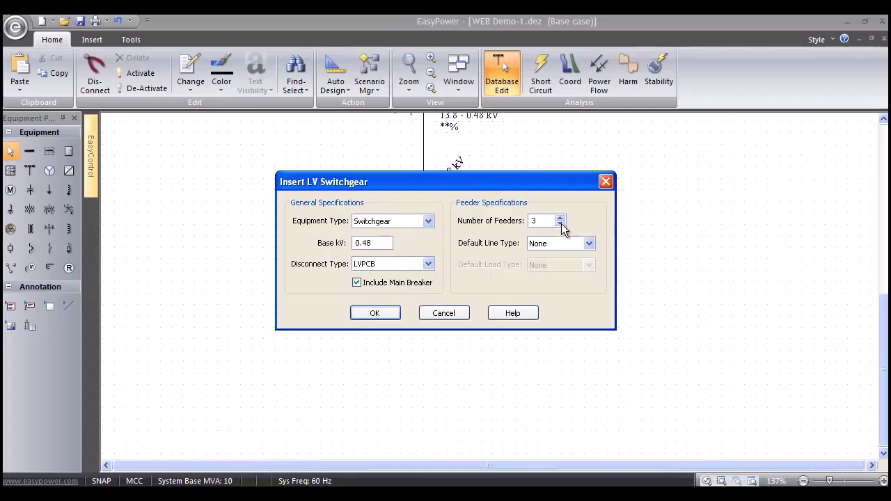
left_click(588, 244)
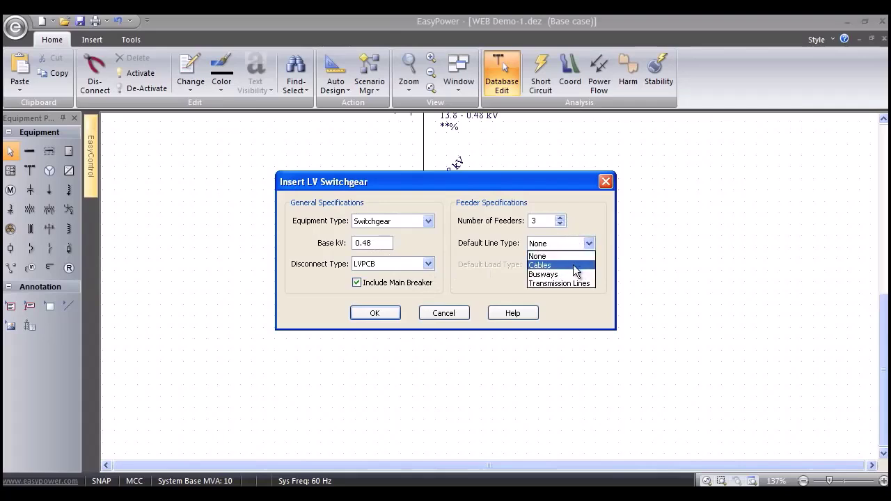
left_click(572, 267)
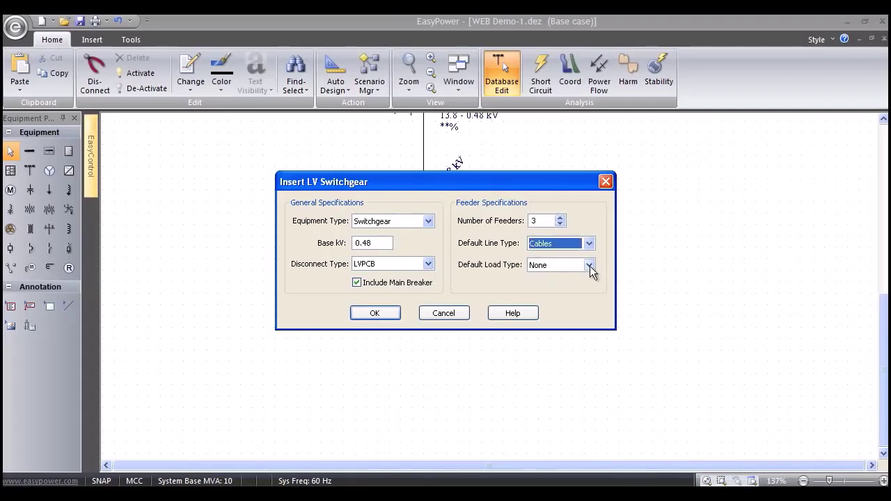
left_click(588, 265)
left_click(561, 304)
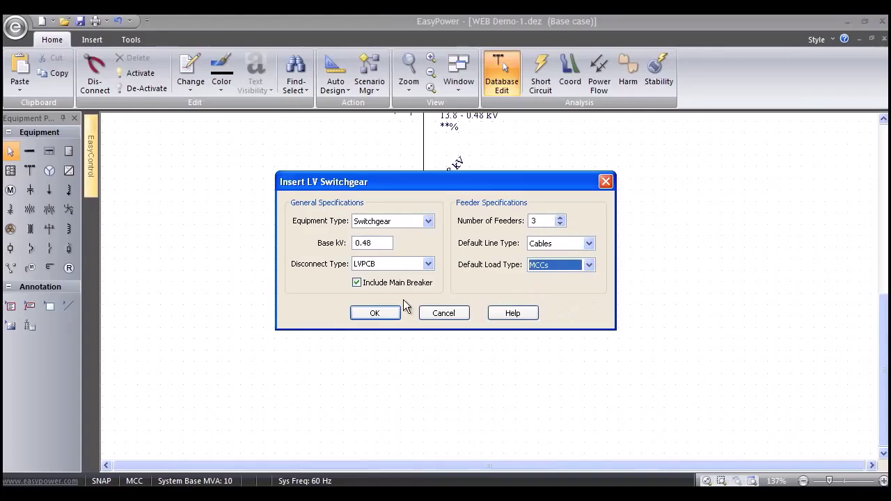
left_click(369, 314)
left_click_drag(384, 418, 385, 310)
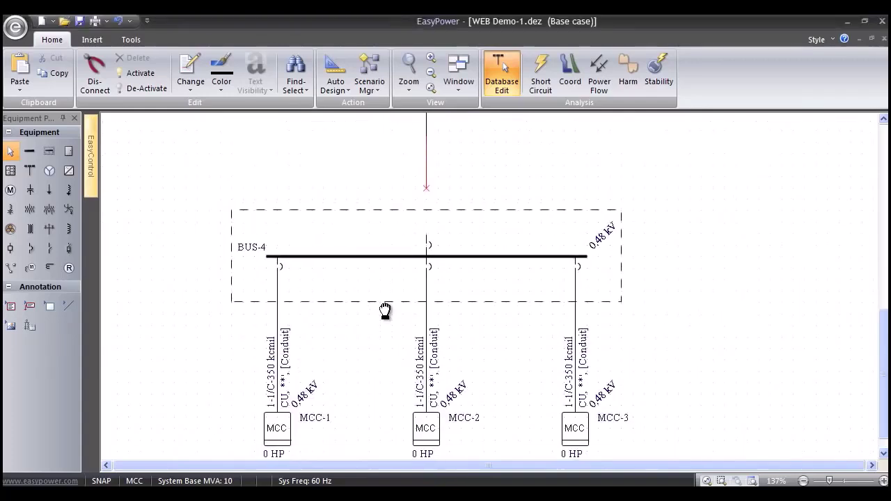
Step: Connect BUS-4's top stub to the line hanging from BUS-3 and review the diagram
left_click_drag(426, 244, 427, 205)
scroll(388, 300, "down", 3)
left_click_drag(369, 252, 342, 293)
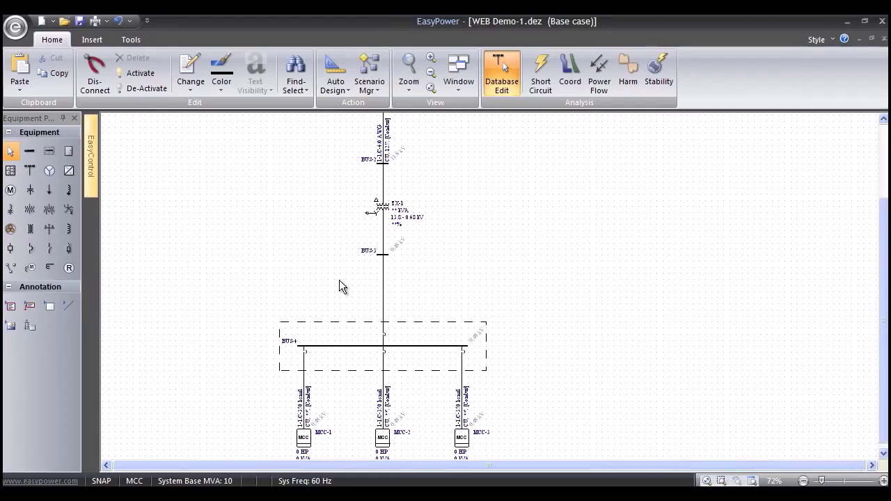
scroll(349, 286, "up", 1)
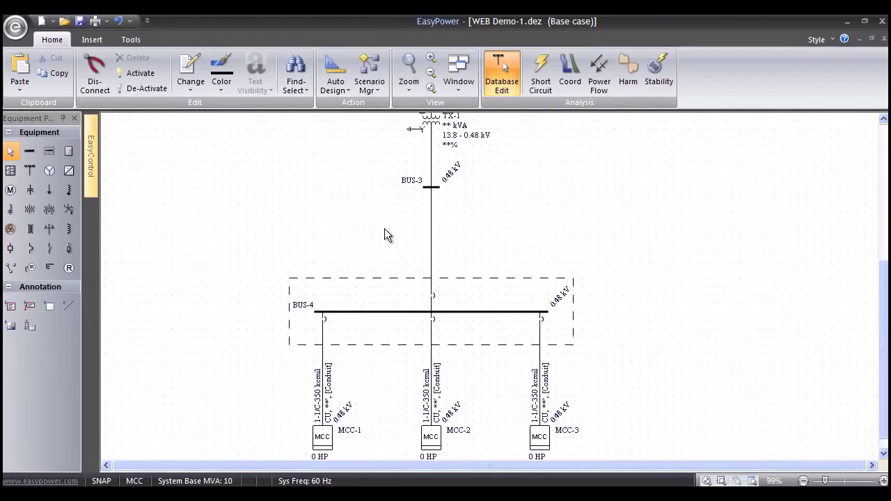
scroll(385, 228, "up", 1)
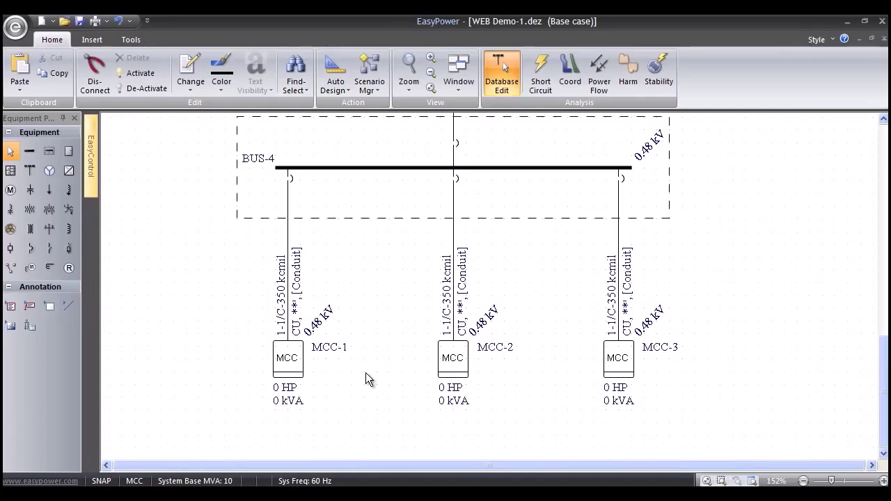
Step: Create MCC-1's load schedule with row 1 as <50Hp Group and row 2 as Motor w/TCC
double_click(288, 358)
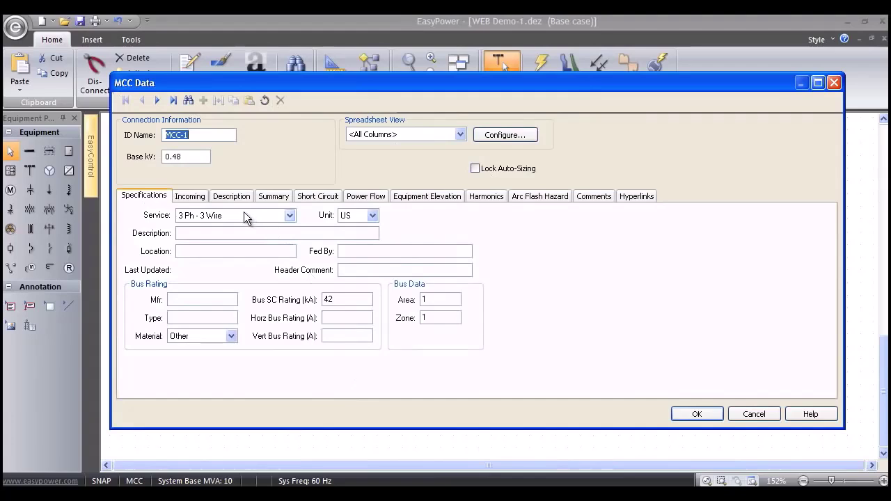
left_click(234, 197)
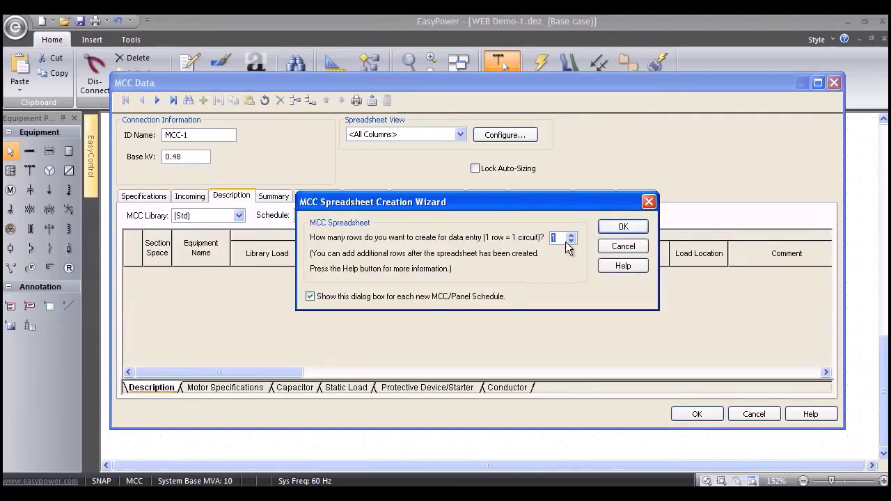
left_click(624, 227)
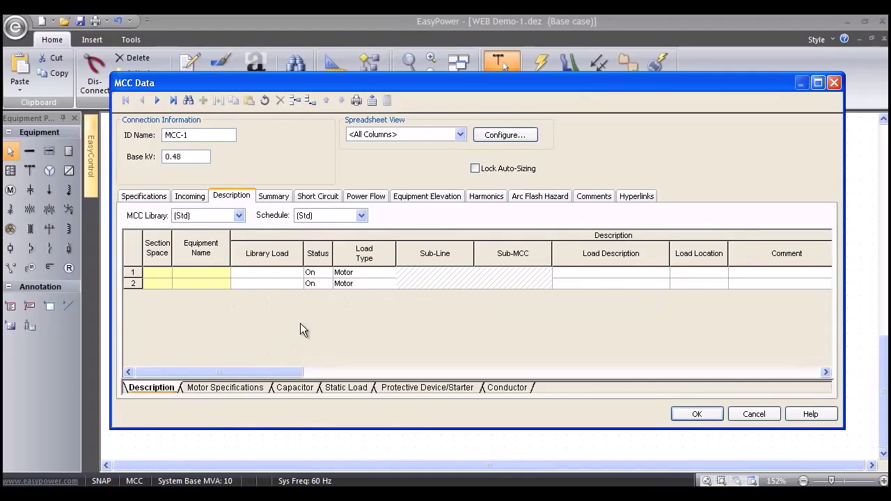
left_click(392, 273)
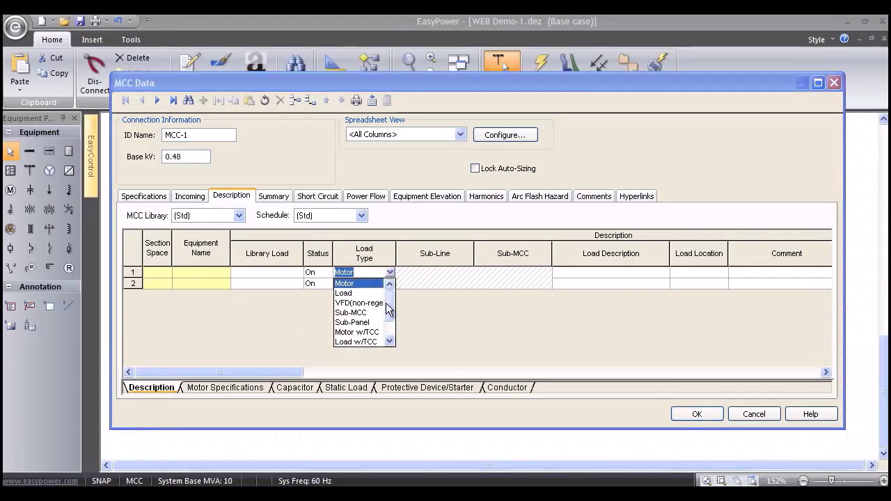
scroll(381, 314, "down", 1)
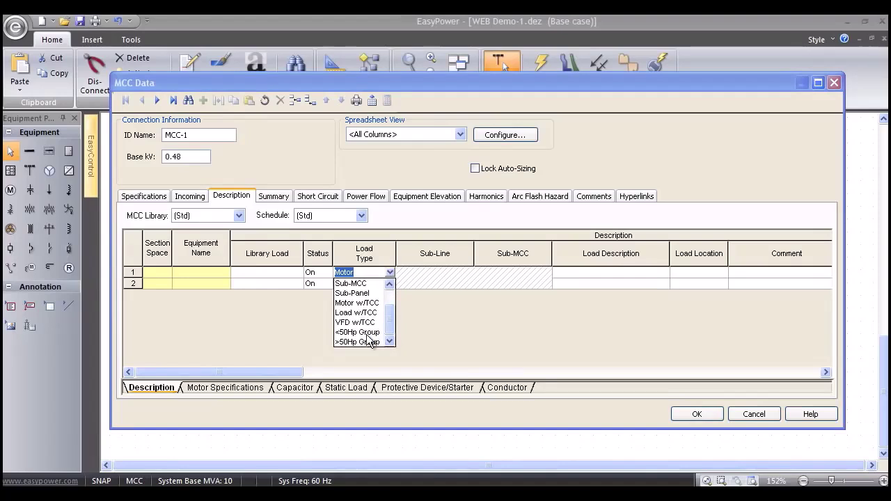
left_click(351, 332)
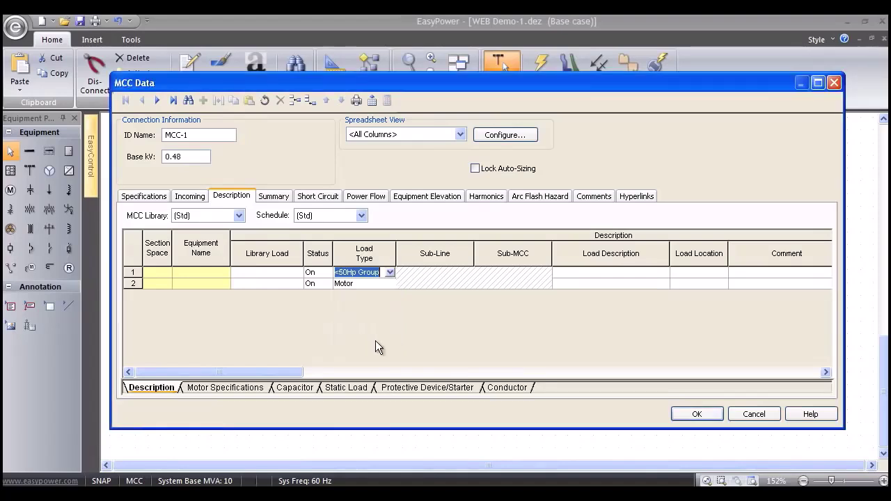
left_click(389, 283)
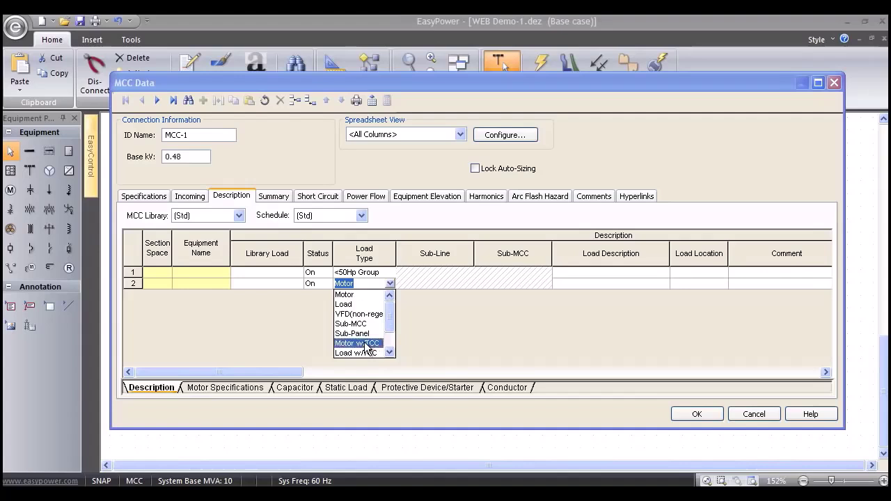
left_click(366, 343)
left_click(414, 284)
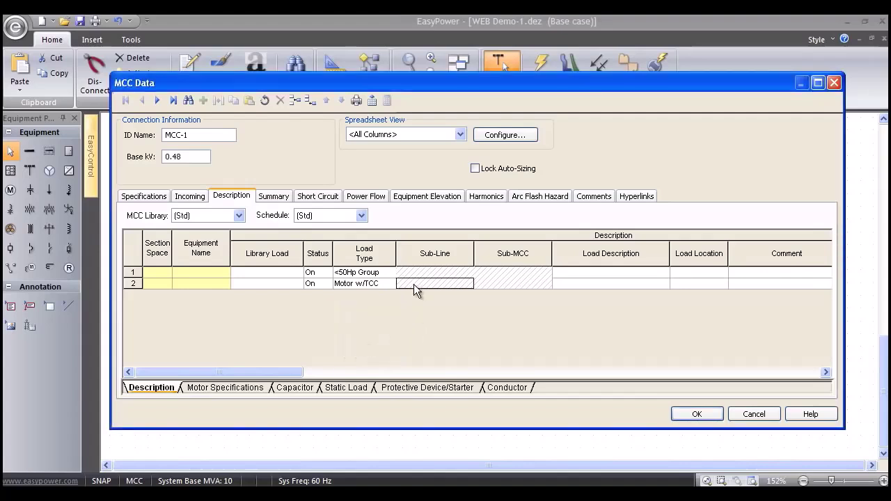
Step: Set MCC-1's first motor to 150 HP and calculate its X/R ratio
left_click(237, 388)
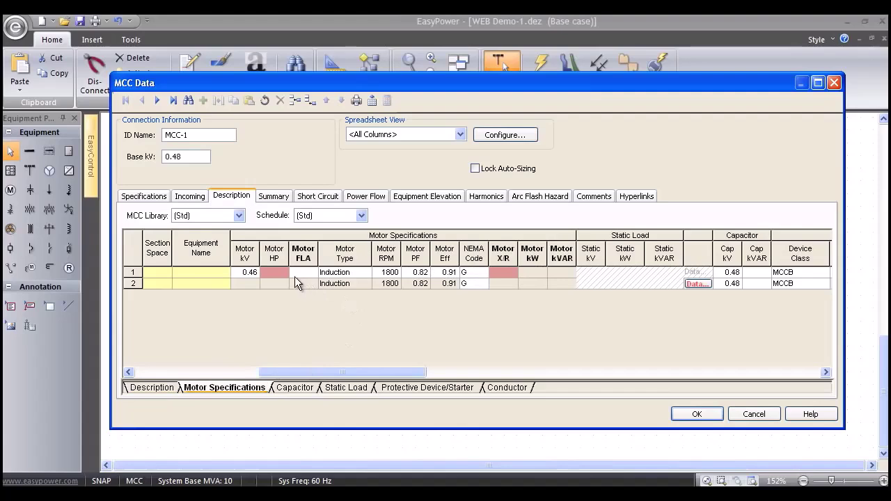
left_click(276, 272)
type("150")
left_click(497, 273)
left_click(385, 103)
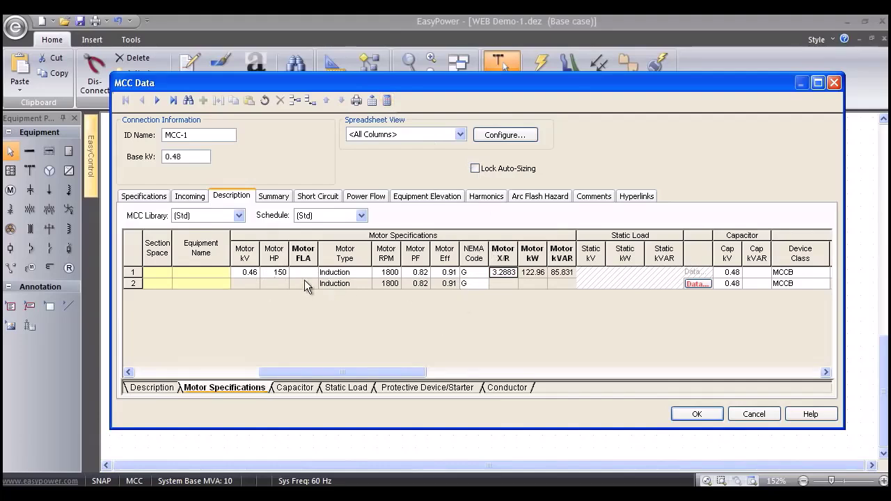
Step: Give the second motor 200 HP, calculating its 240 A FLA and X/R 12.707
left_click(695, 284)
left_click(363, 259)
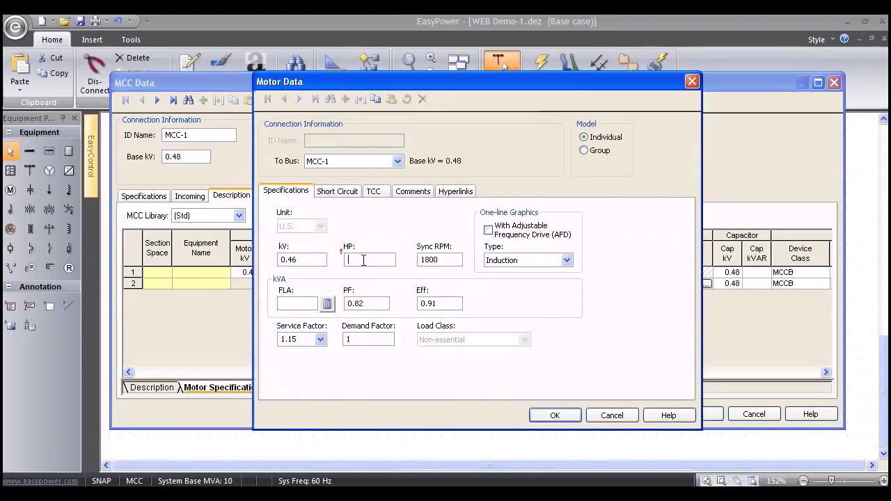
type("200")
left_click(327, 305)
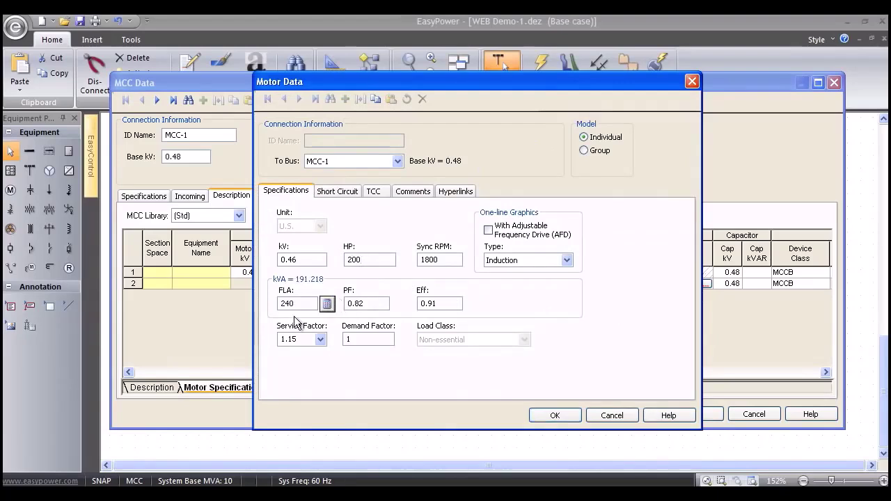
left_click(340, 189)
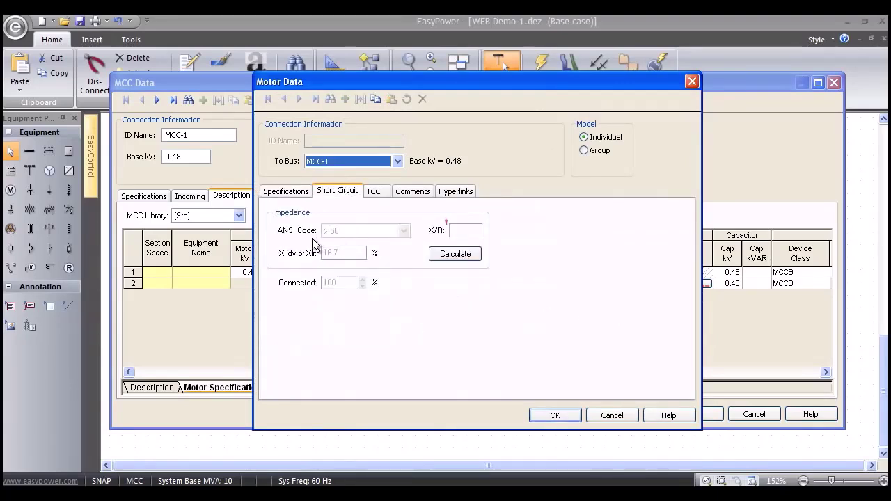
left_click(459, 255)
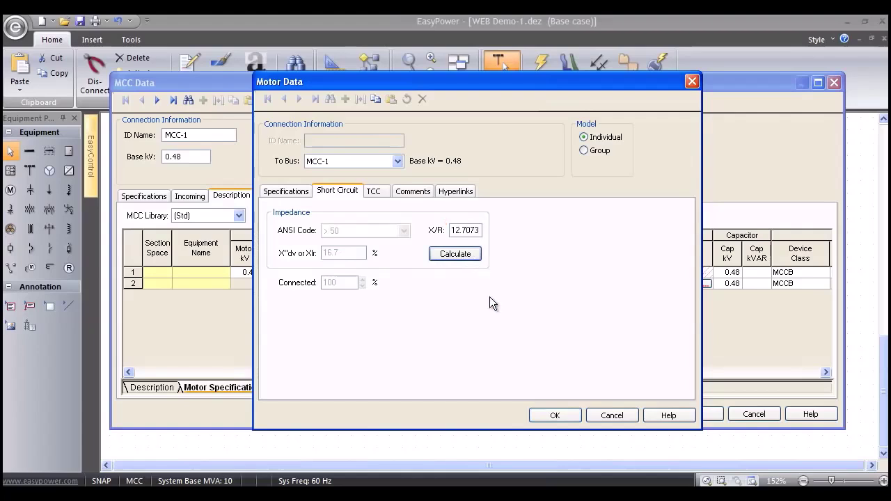
left_click(557, 415)
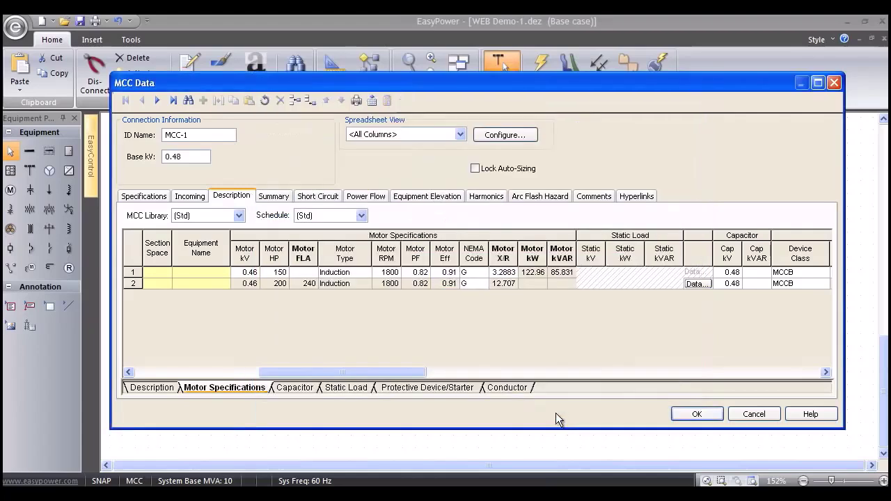
Step: Auto-size row 2 to a GE 400 A Mag-Break TJC breaker with FVNR starter and accept MCC-1
left_click(431, 388)
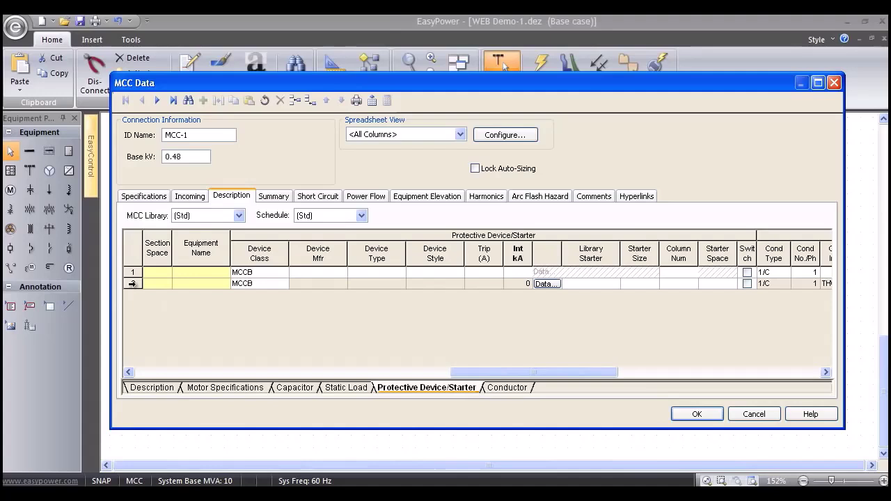
right_click(132, 283)
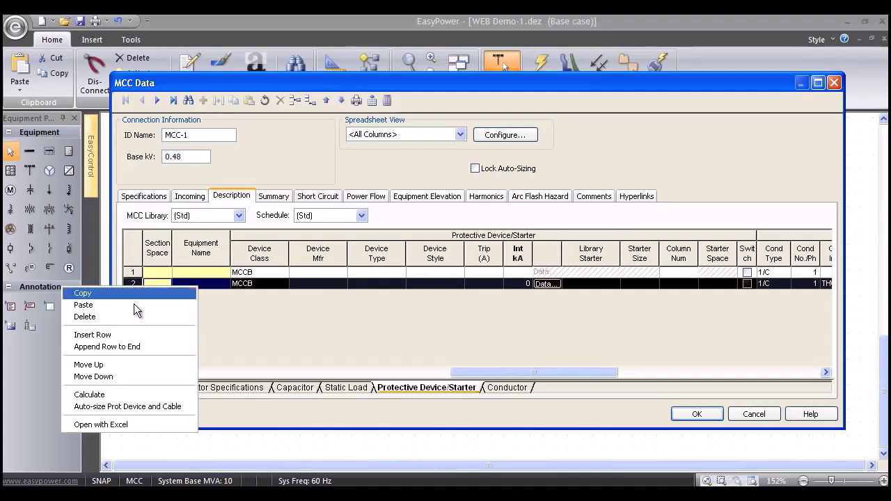
left_click(137, 407)
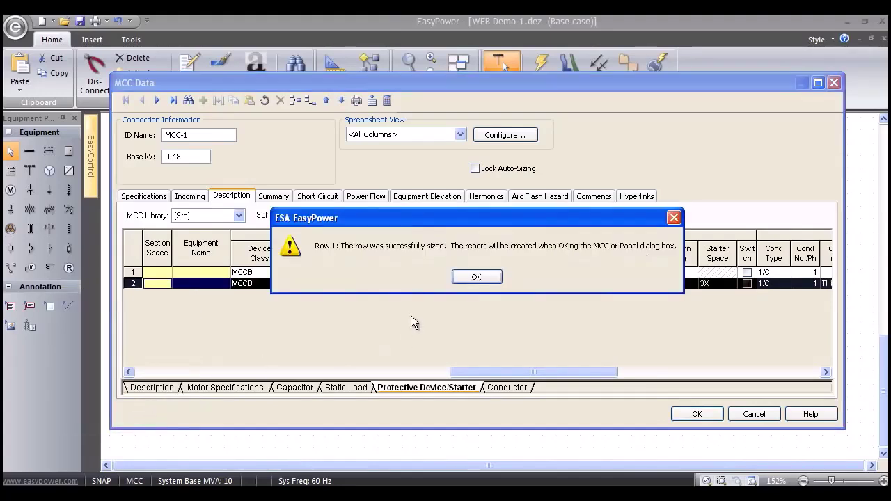
left_click(474, 277)
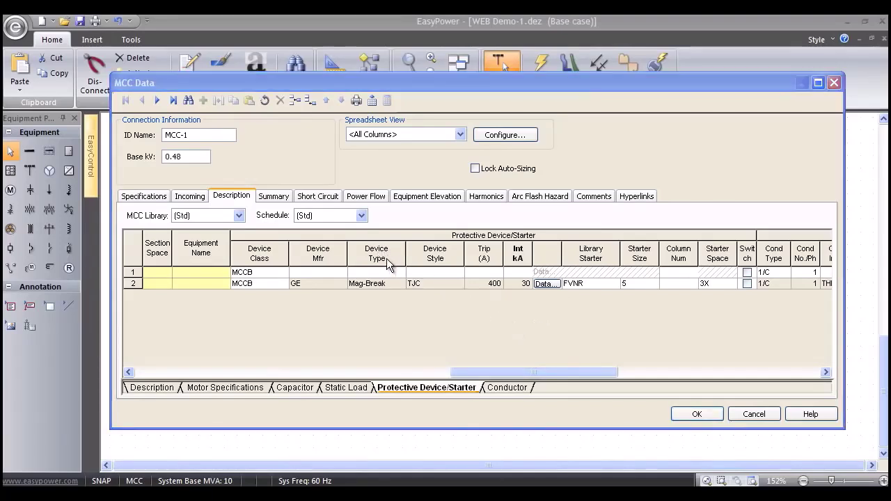
left_click_drag(525, 372, 652, 383)
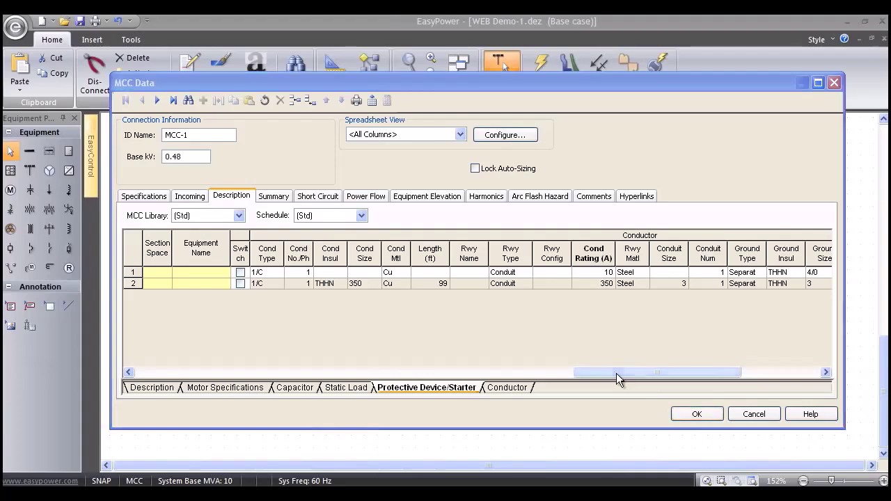
left_click(696, 414)
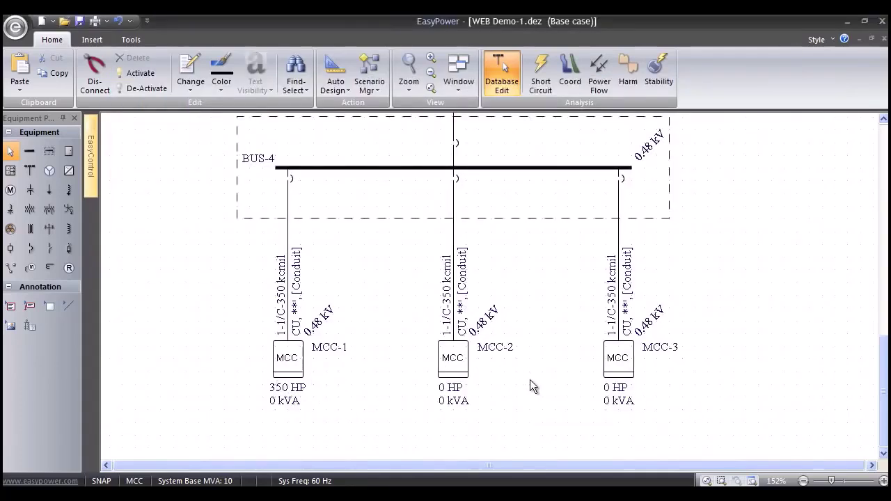
Step: Copy MCC-1's 350 HP loads and paste them into MCC-2 and MCC-3
left_click_drag(389, 440, 381, 384)
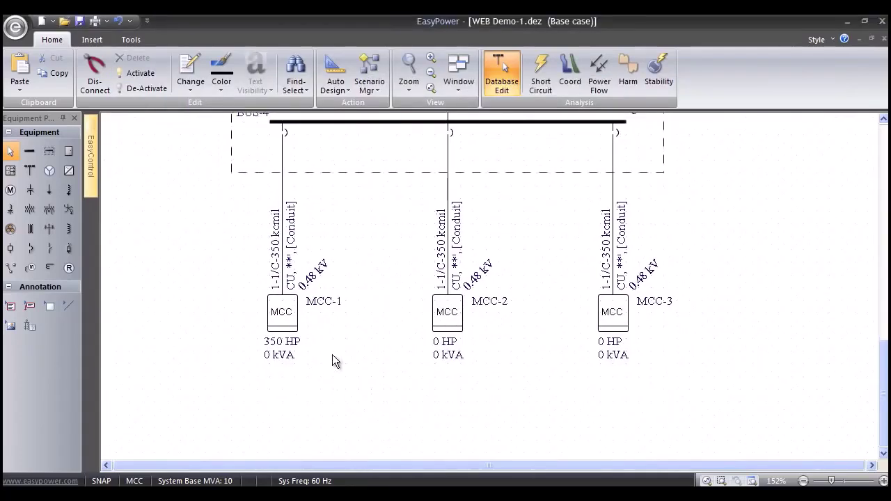
right_click(278, 319)
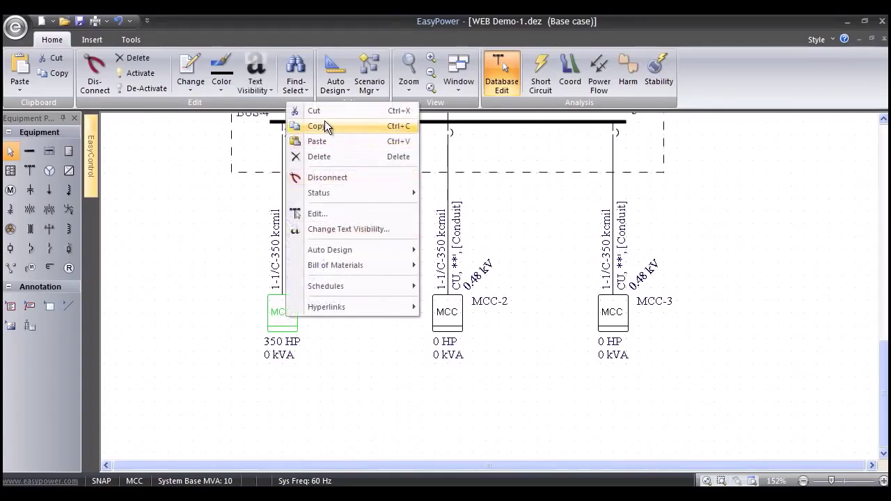
left_click(327, 126)
left_click_drag(675, 394, 413, 316)
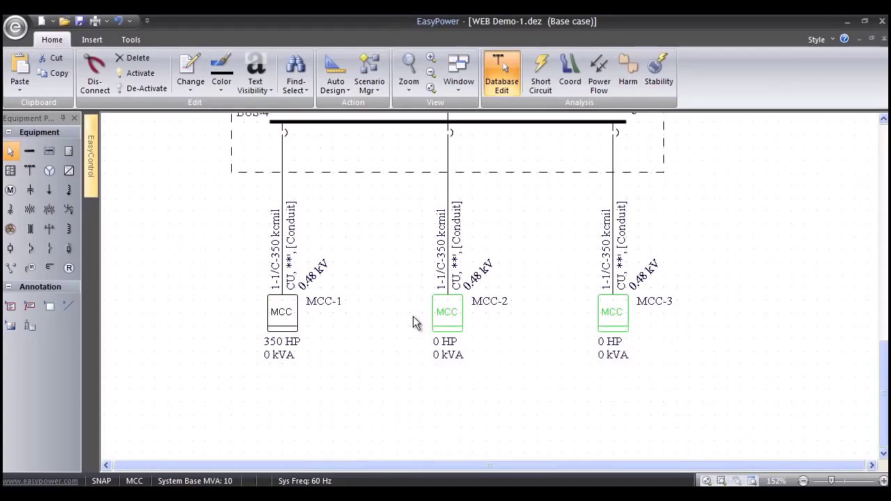
right_click(357, 207)
left_click(402, 246)
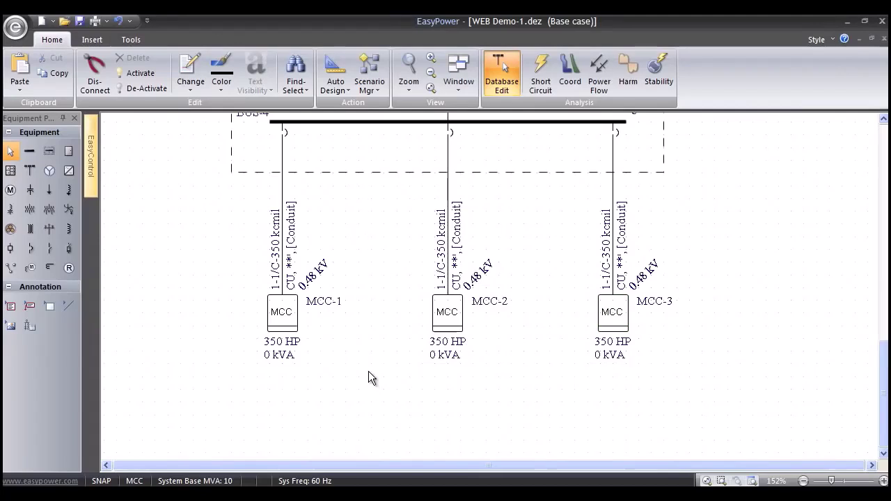
scroll(366, 360, "down", 1)
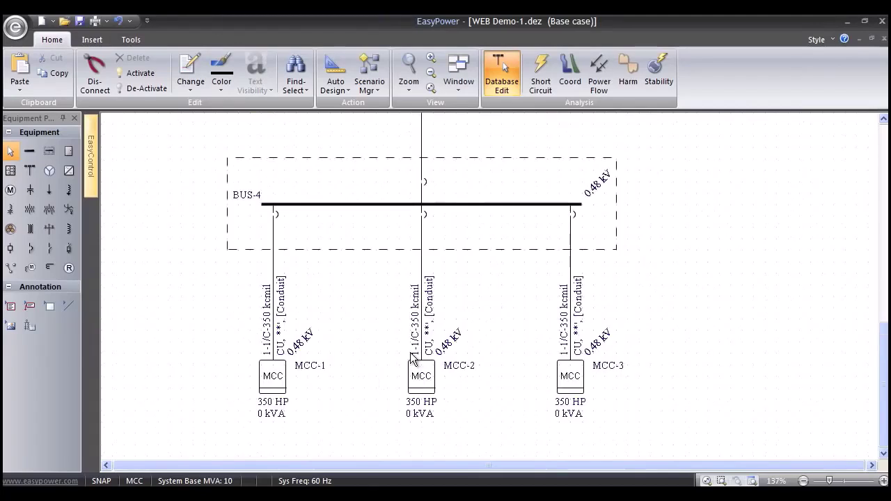
left_click_drag(362, 133, 338, 458)
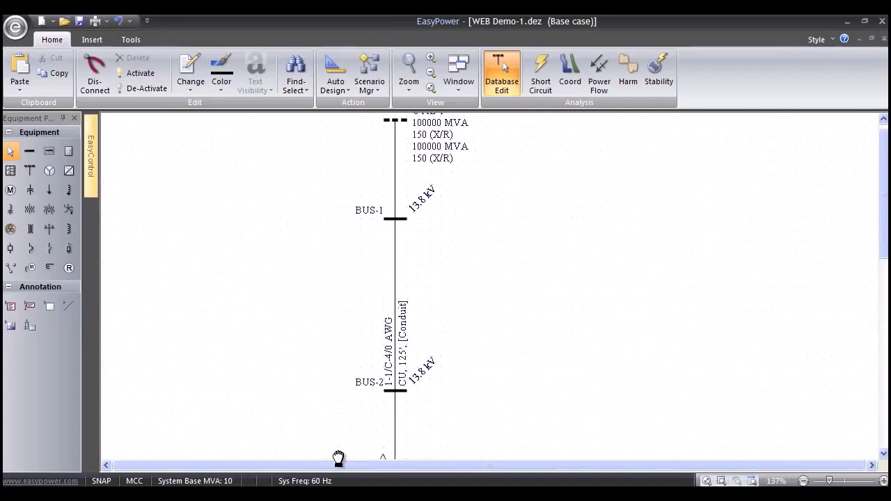
Step: Add a breaker on the feeder below BUS-1 and place the saved CT/MF relay sub-system
left_click(10, 249)
left_click(395, 269)
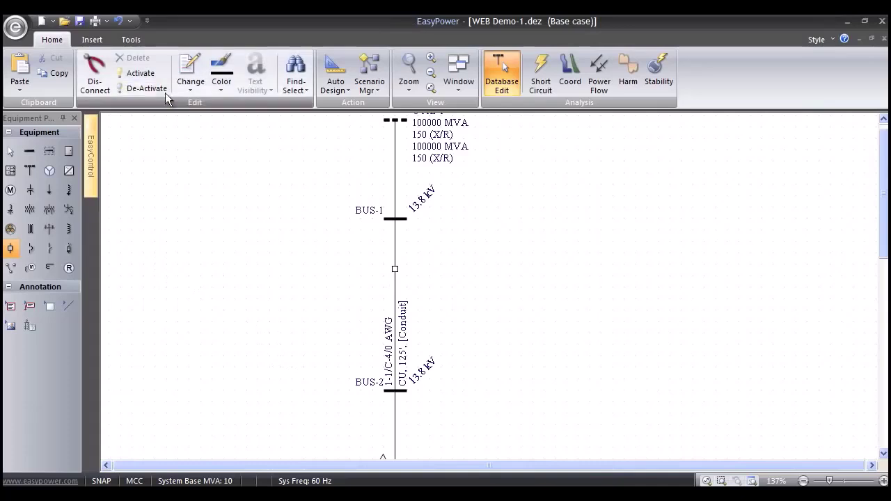
left_click(97, 39)
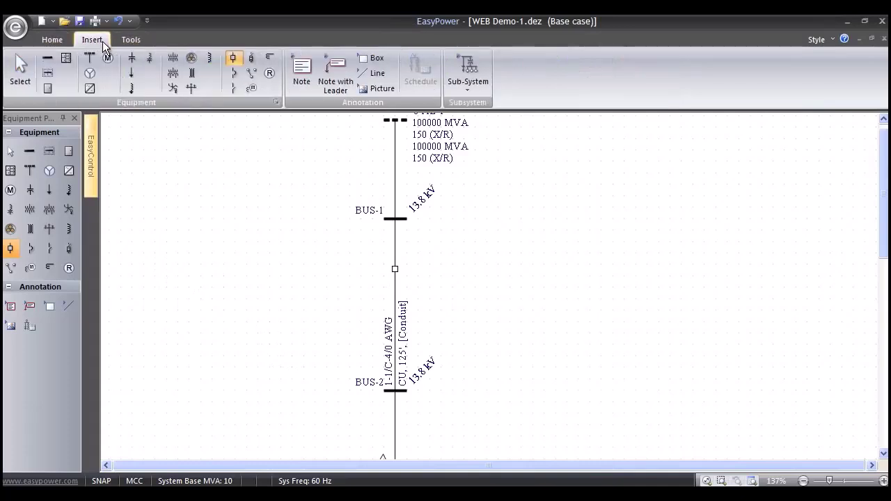
left_click(472, 91)
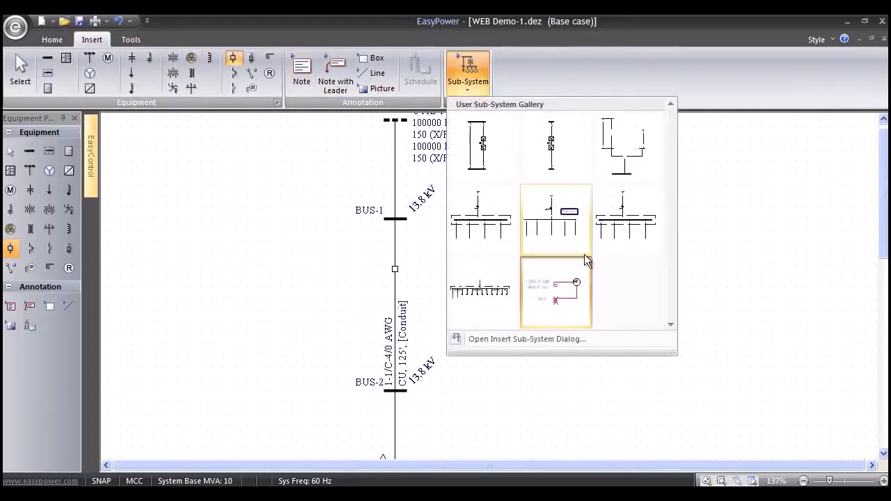
left_click(565, 289)
left_click(566, 290)
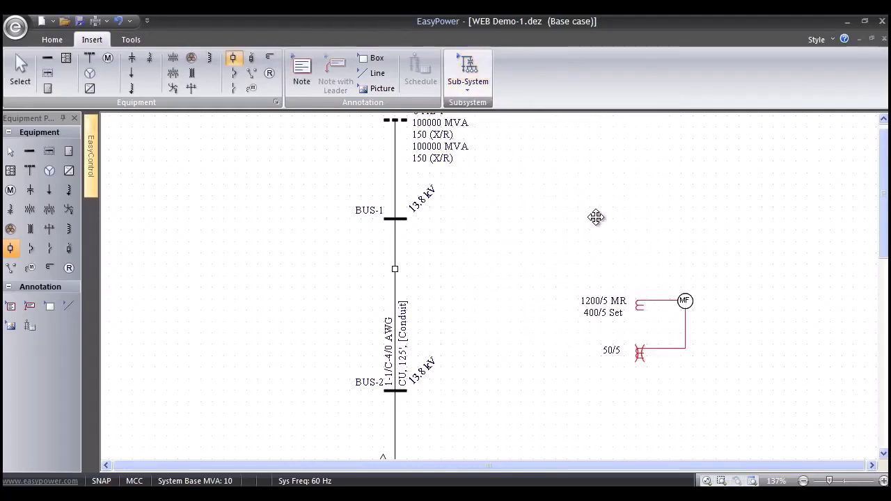
Step: Move the relay sub-system with 1200/5 MR and 50/5 CTs onto the feeder beside BUS-1
key("Escape")
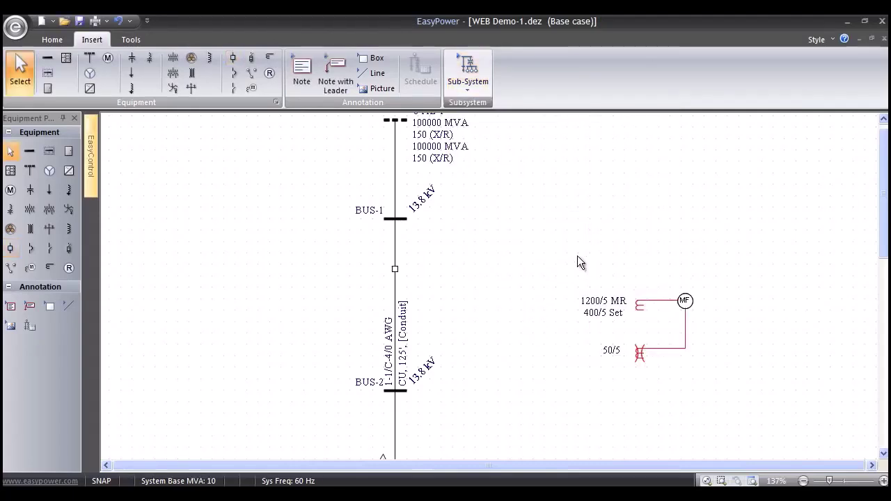
left_click_drag(577, 256, 716, 378)
left_click_drag(685, 307, 442, 238)
left_click(498, 271)
scroll(462, 287, "down", 3)
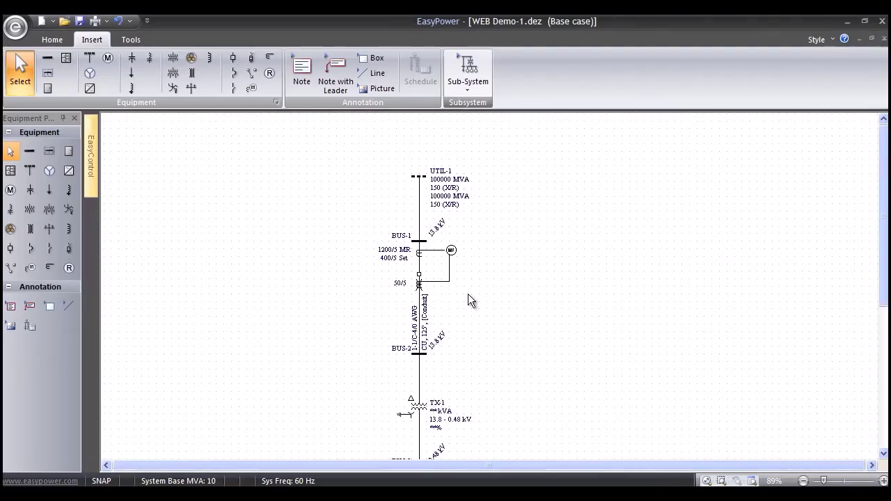
Step: Select all equipment and run Auto Design to size the breakers
scroll(483, 336, "down", 2)
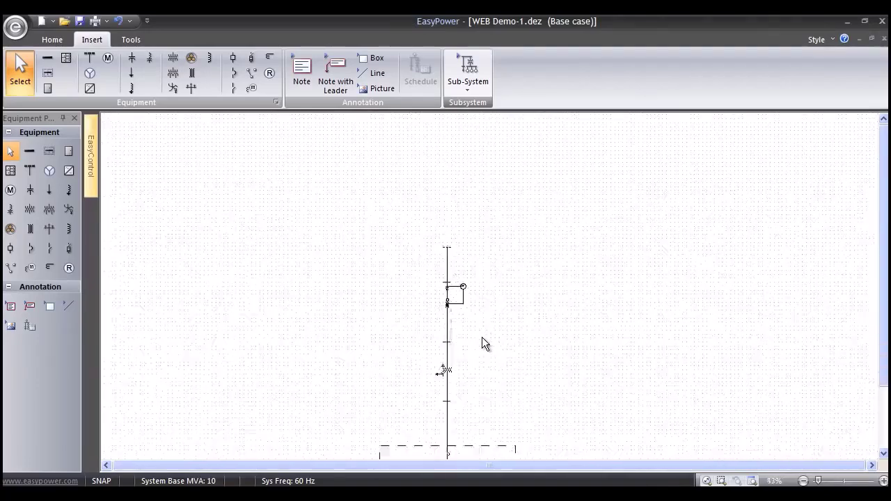
scroll(482, 337, "down", 1)
left_click_drag(538, 398, 293, 179)
scroll(382, 264, "up", 1)
scroll(382, 258, "up", 1)
right_click(254, 229)
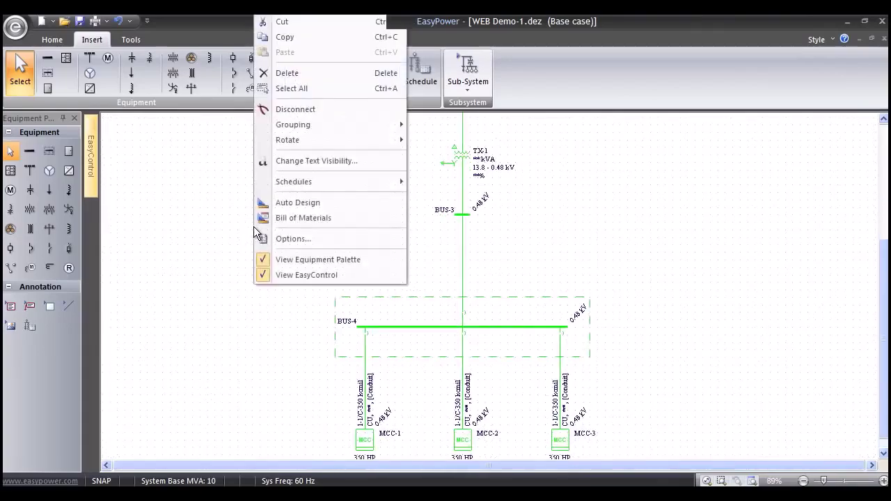
left_click(302, 201)
Step: Review BUS-4's GE WPS-20 2000/1440 main and three GE WPX-08 800/600 feeder breakers
scroll(447, 352, "up", 1)
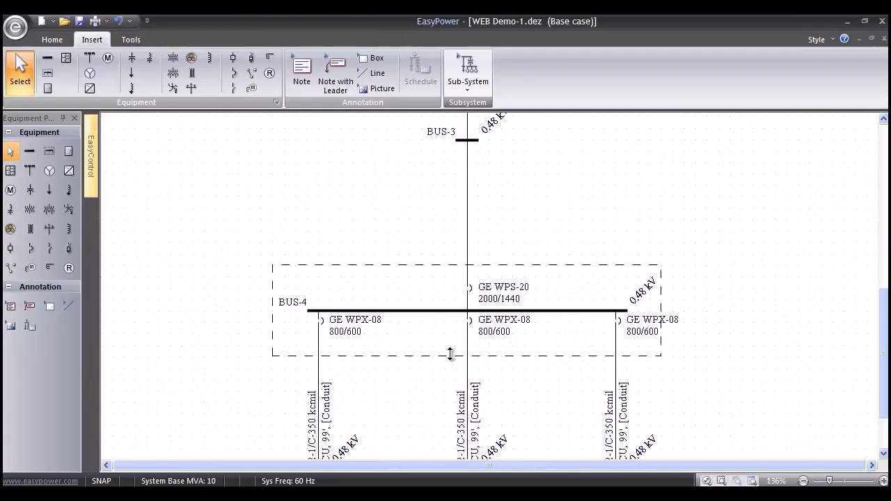
left_click_drag(433, 382, 408, 312)
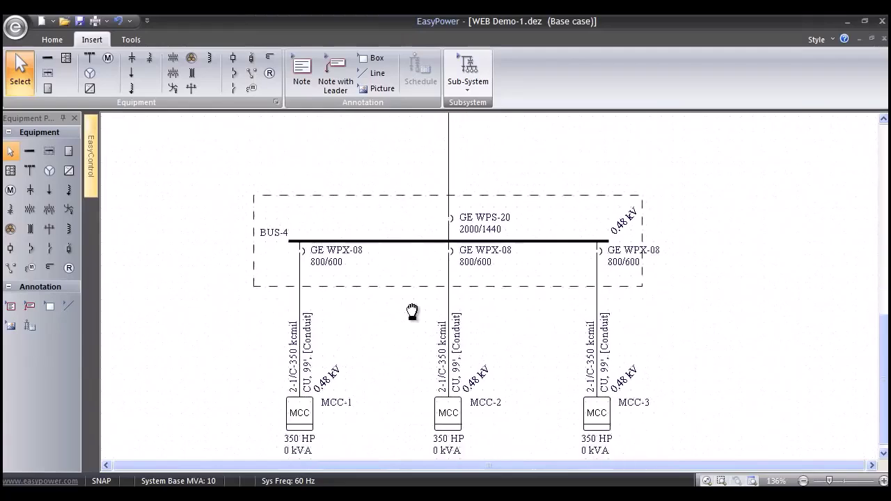
left_click_drag(399, 169, 374, 169)
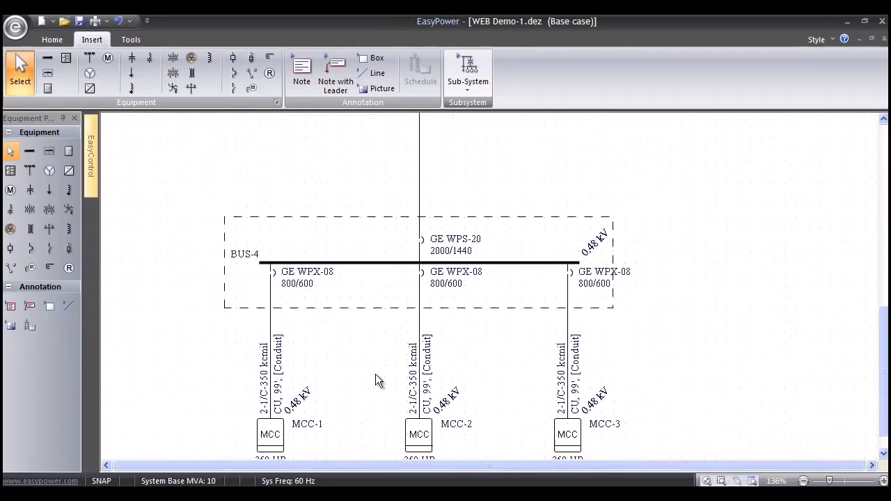
key("Escape")
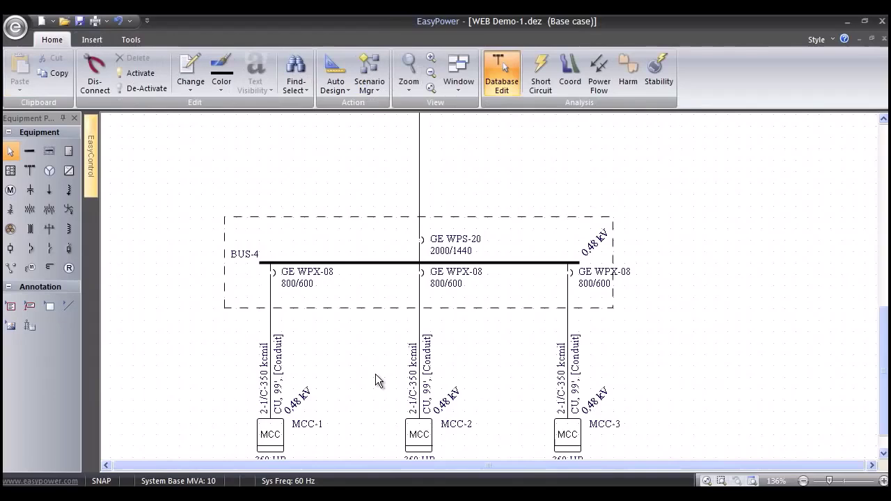
Step: Fault BUS-4 in short-circuit mode and read 26.44 kA at the bus and about 22.38 kA at each MCC
left_click(540, 72)
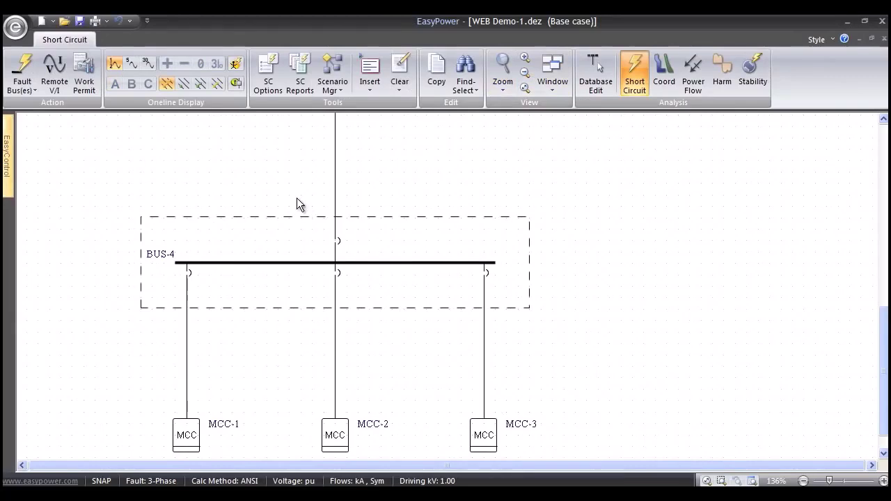
left_click_drag(298, 189, 387, 207)
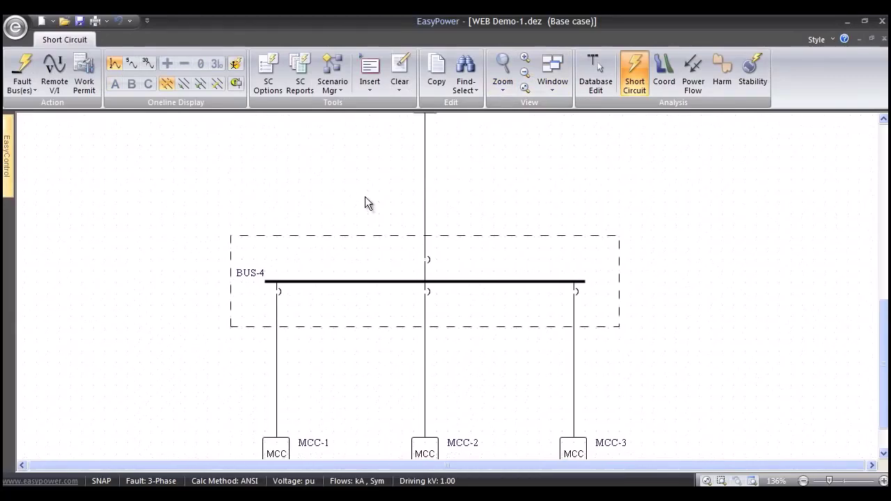
left_click(25, 69)
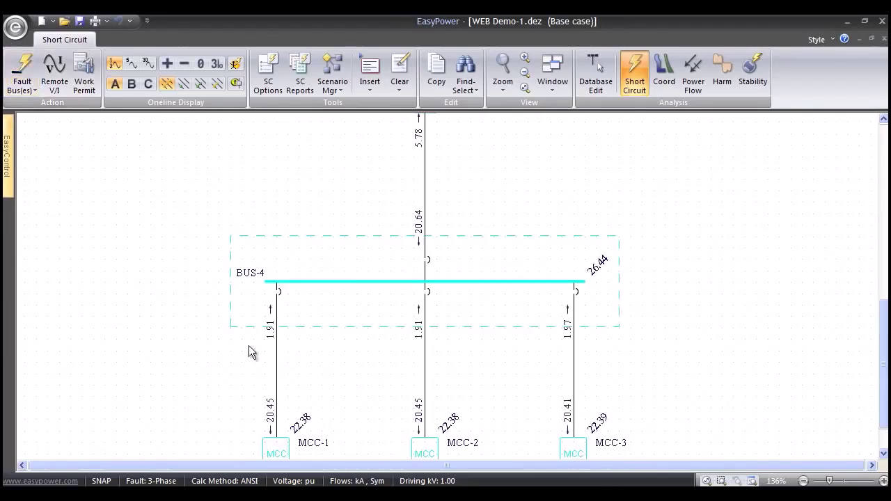
left_click_drag(363, 402, 342, 360)
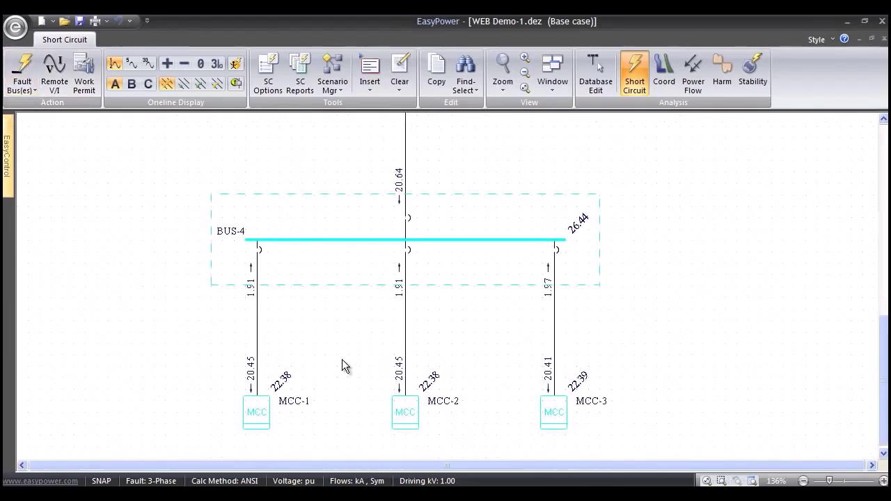
scroll(348, 359, "up", 1)
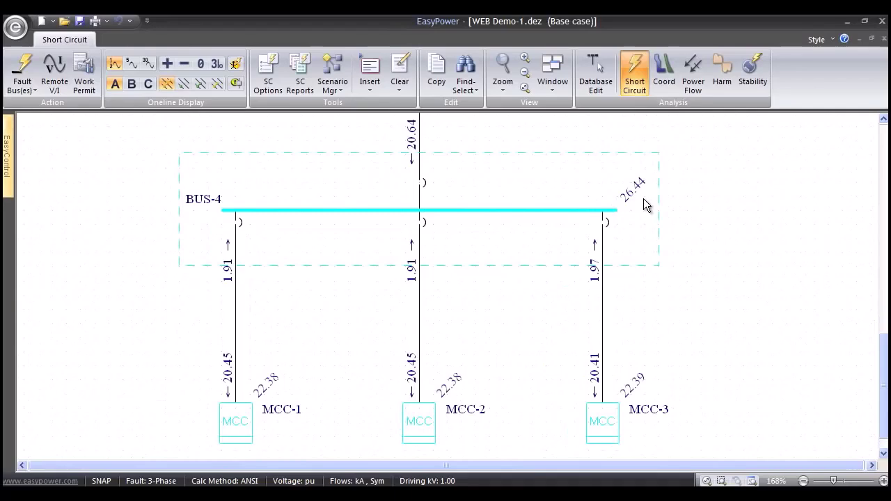
left_click_drag(453, 252, 441, 238)
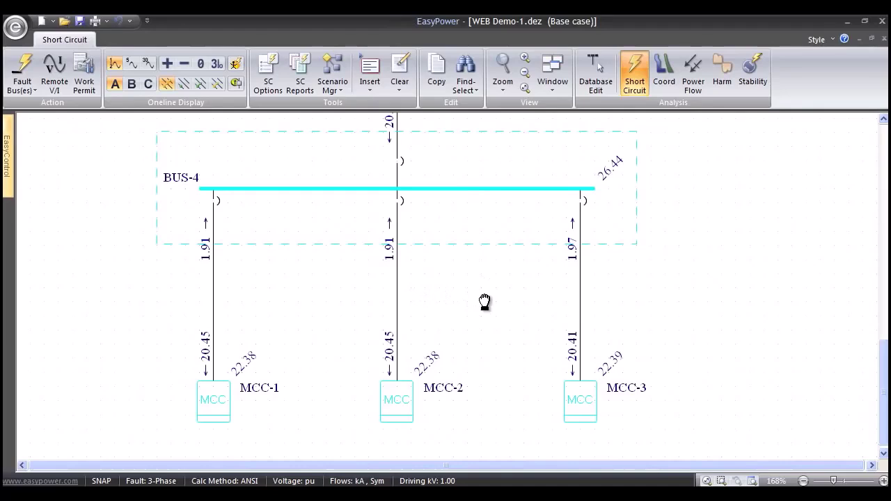
left_click_drag(484, 301, 474, 322)
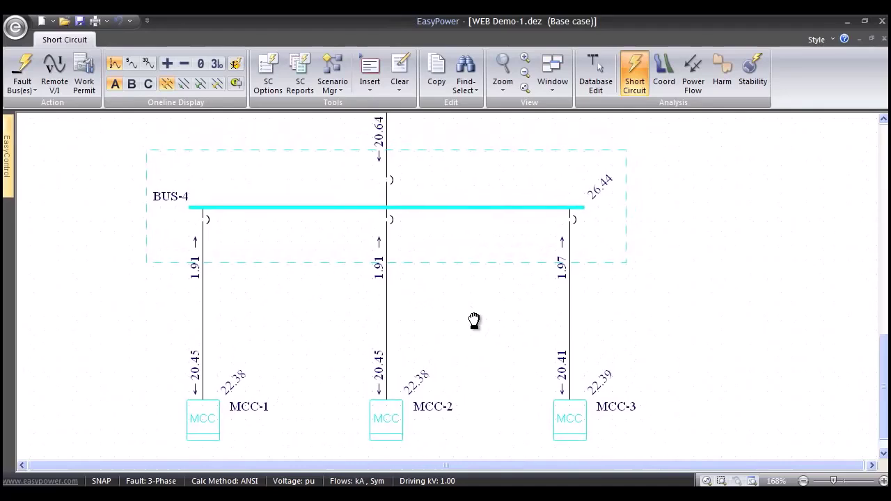
left_click(133, 64)
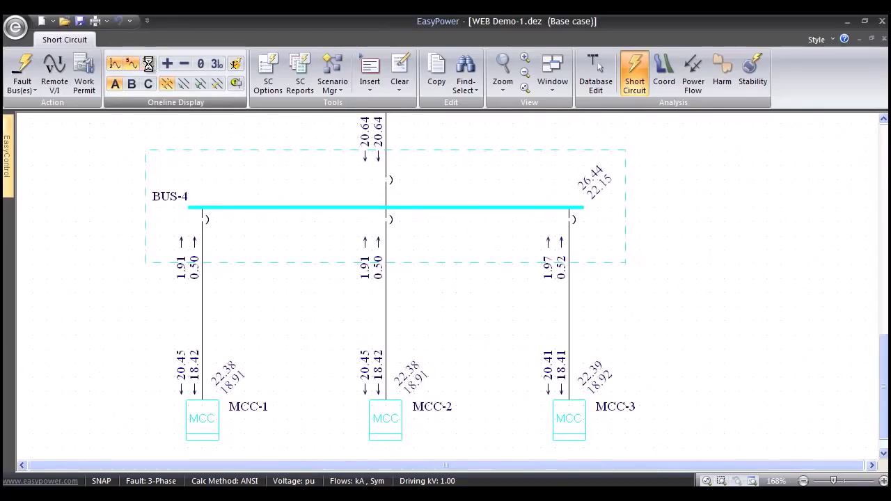
left_click(149, 64)
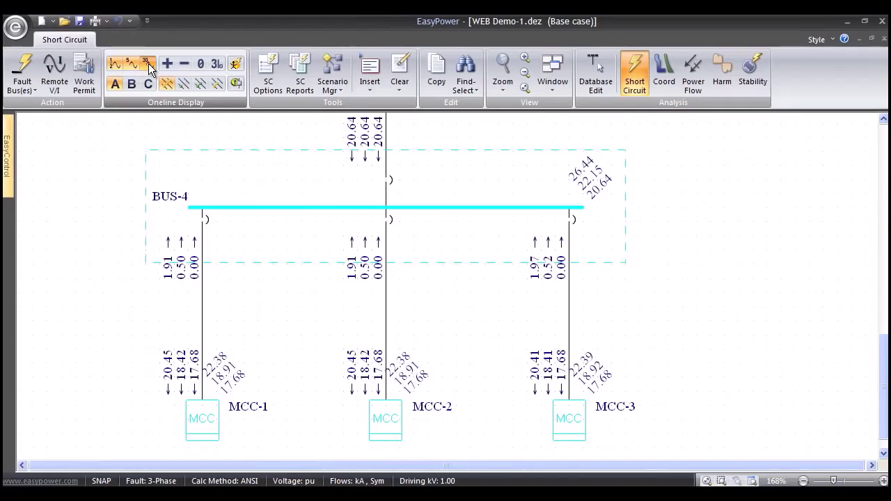
left_click(132, 64)
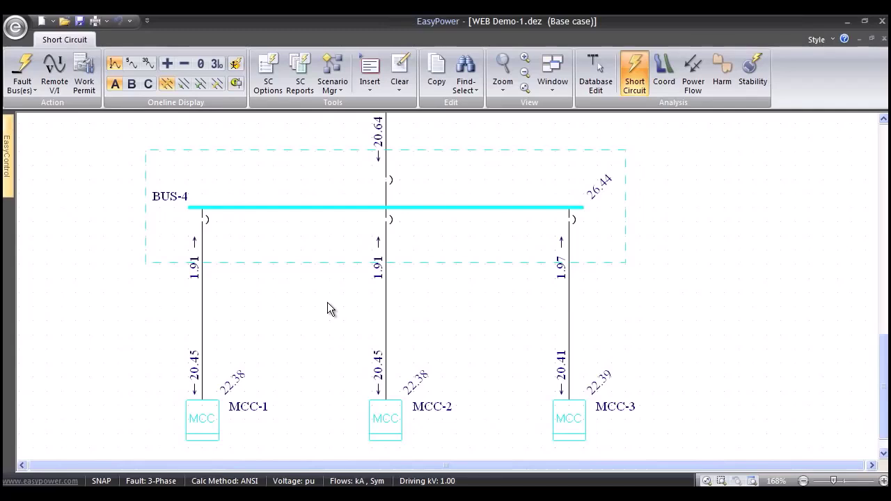
scroll(327, 302, "down", 3)
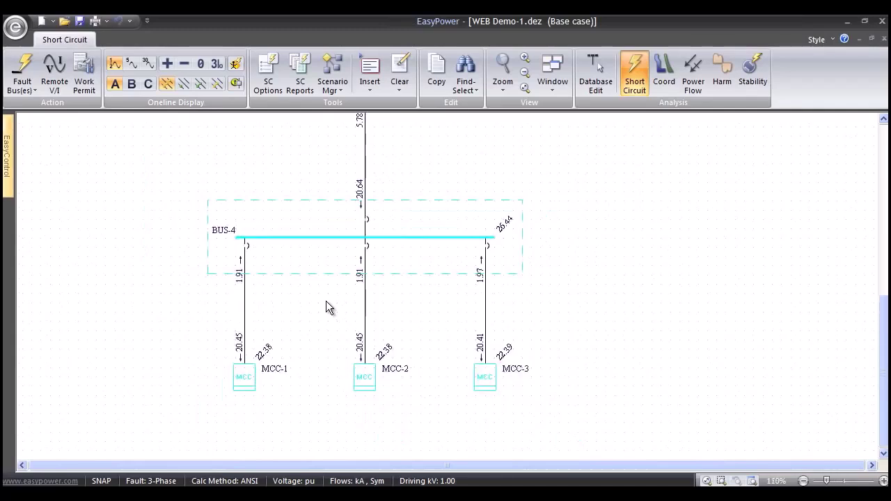
Step: Switch to coordination mode and plot the UTIL-1 to MCC-2 equipment path as TCC-2
left_click(665, 81)
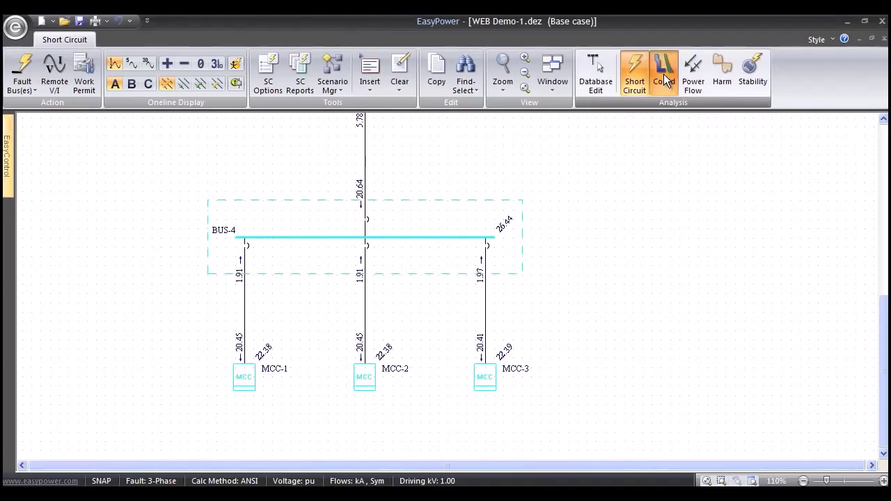
scroll(569, 193, "down", 3)
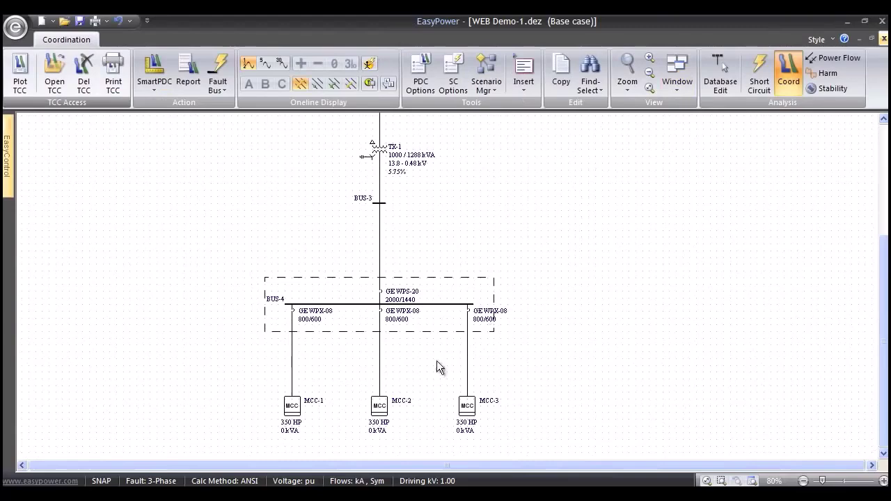
left_click_drag(427, 418, 331, 174)
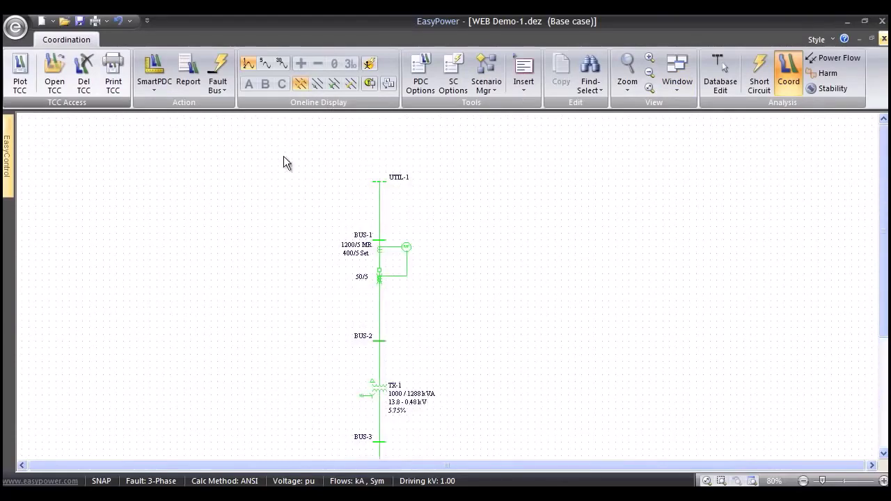
left_click(19, 69)
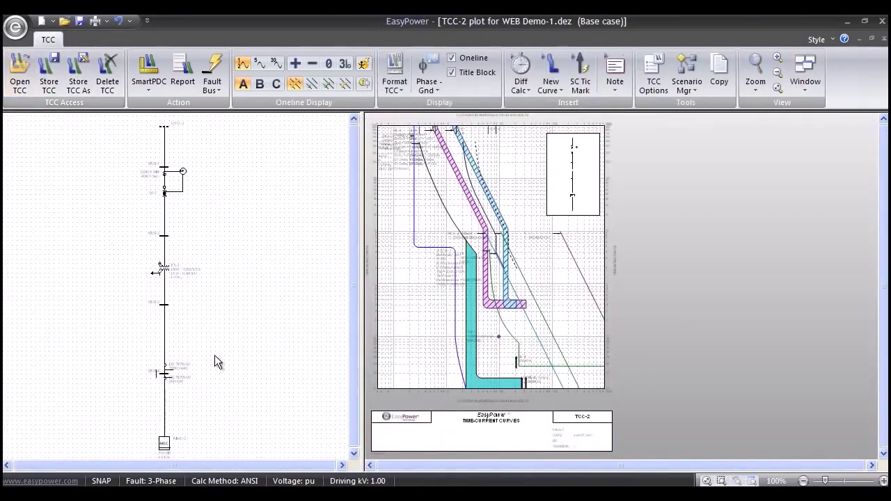
Step: Fault BUS-4 on the TCC-2 one-line (26.44 kA) and turn off the plot's title block
scroll(214, 355, "up", 3)
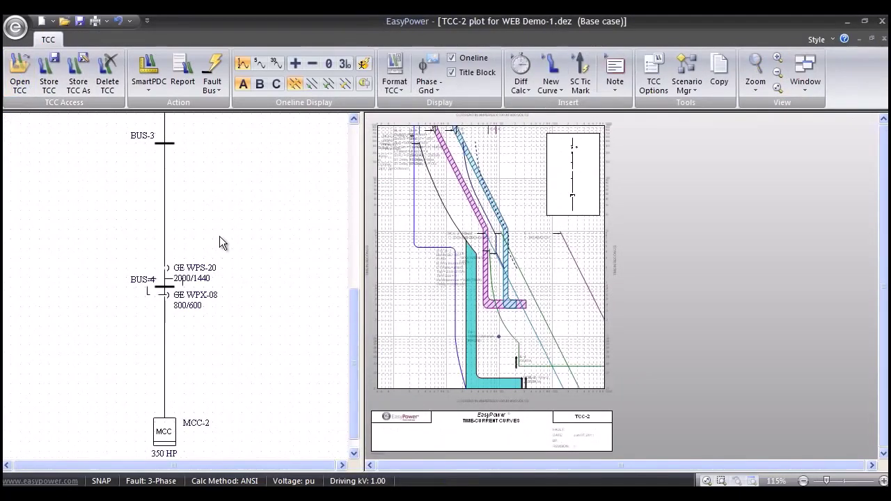
left_click_drag(221, 229, 206, 242)
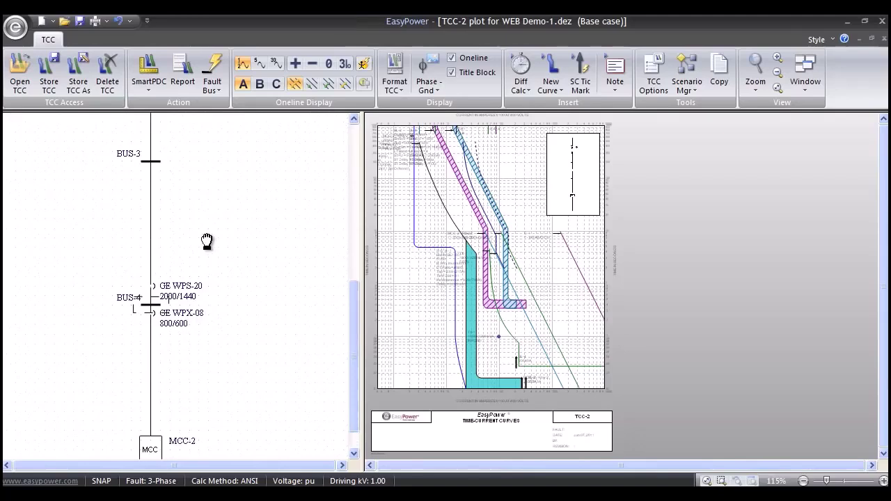
left_click(212, 68)
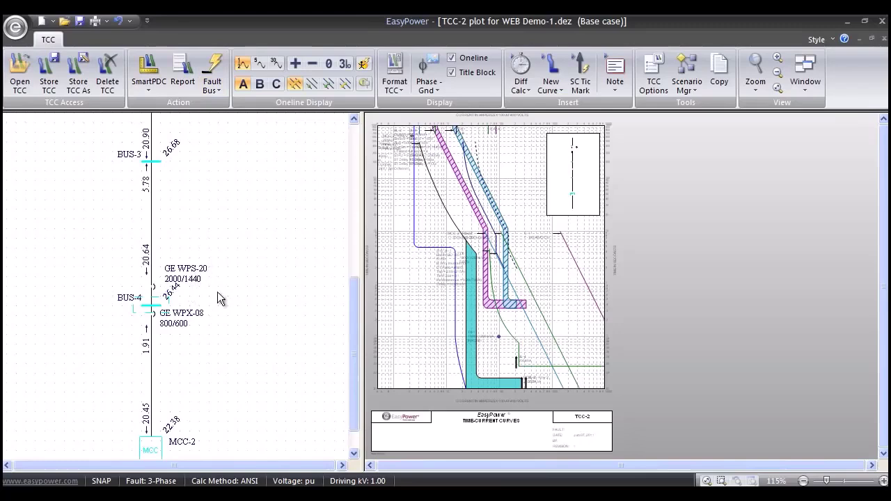
scroll(208, 354, "up", 2)
left_click_drag(209, 344, 236, 274)
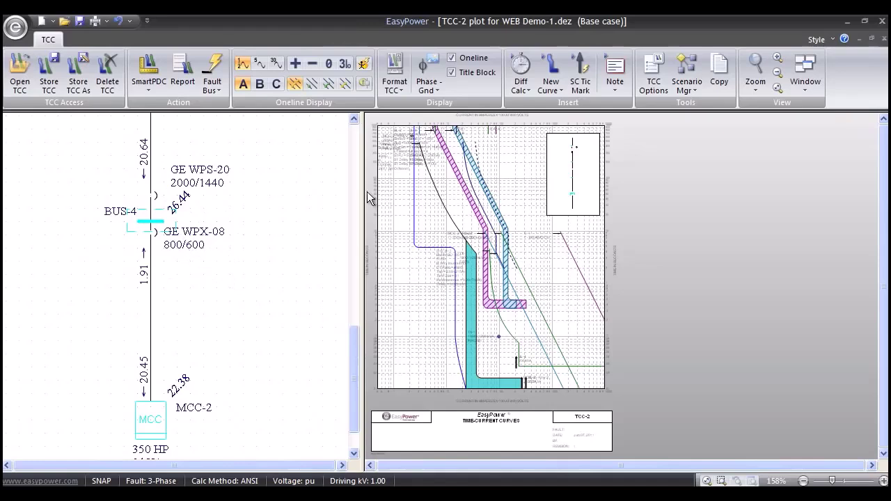
left_click(450, 74)
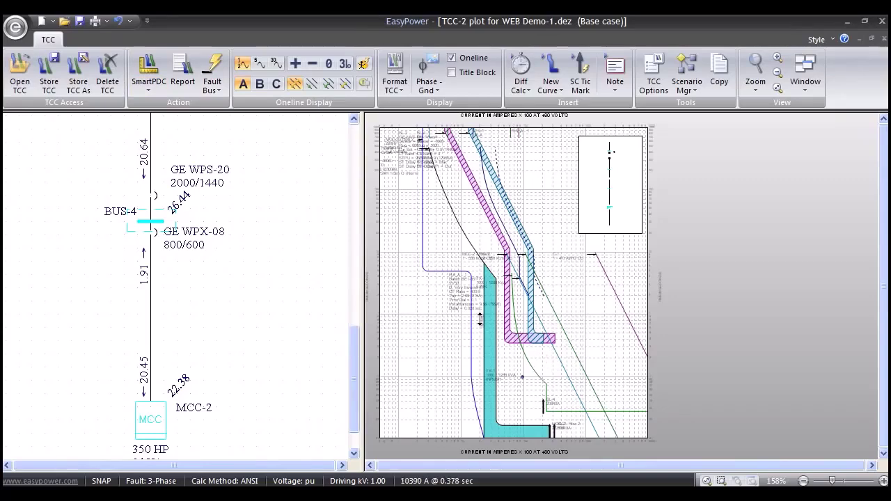
Step: Auto-coordinate the TCC-2 breakers with SmartPDC and drag three settings labels down beside their curves
left_click(149, 69)
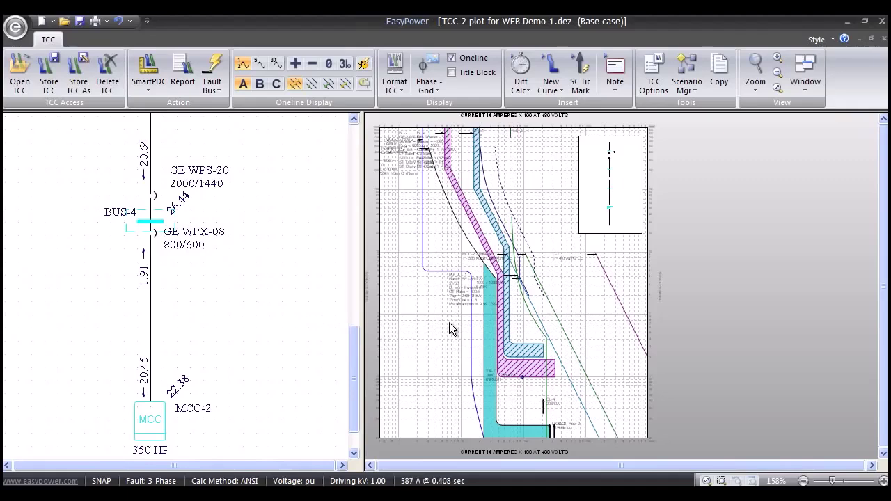
left_click_drag(449, 327, 388, 432)
left_click_drag(401, 160, 393, 380)
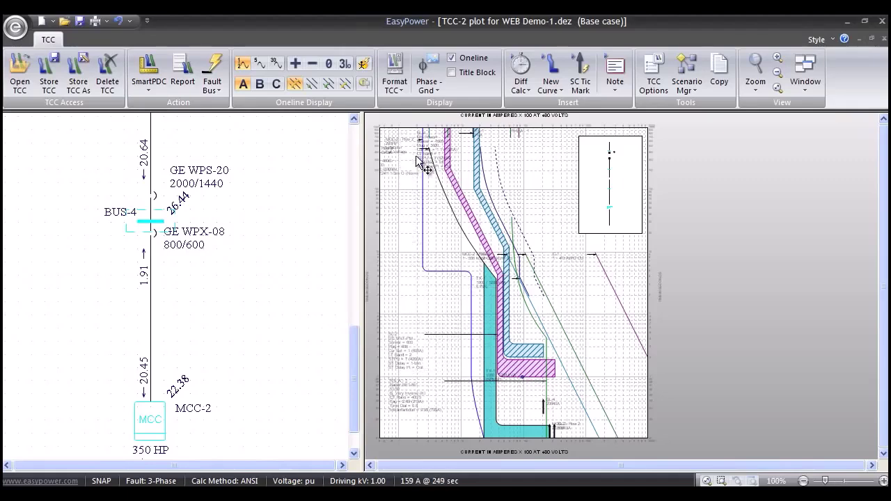
left_click_drag(422, 164, 402, 325)
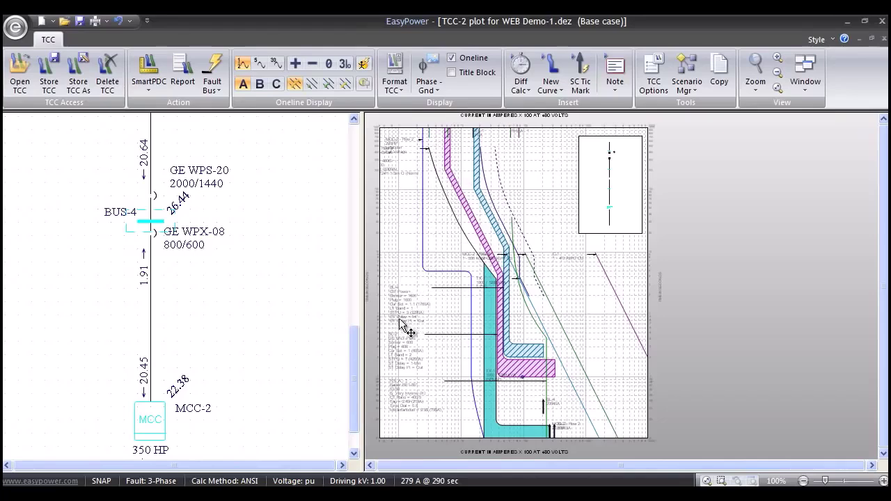
scroll(402, 326, "up", 4)
scroll(434, 379, "up", 1)
left_click_drag(434, 379, 436, 216)
scroll(435, 216, "down", 2)
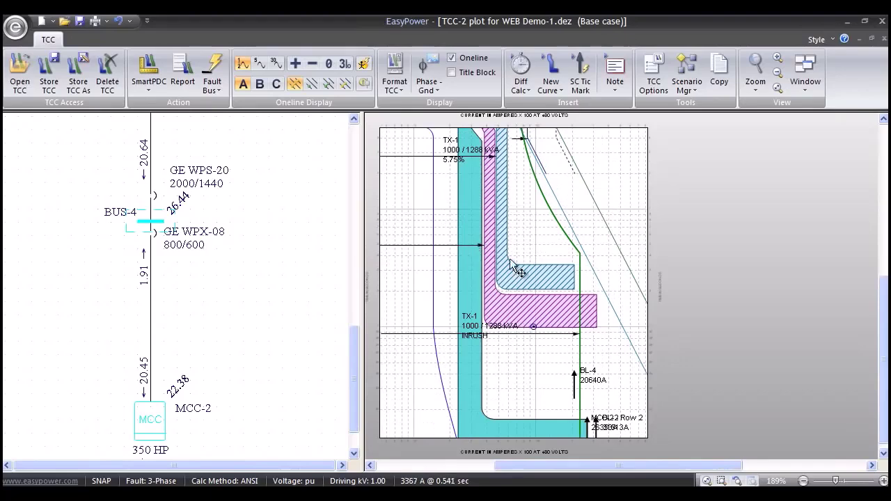
Step: Add a difference calculator on the R-6_A curve, raise its time dial to 0.9, reading 0.583 sec
left_click(562, 277)
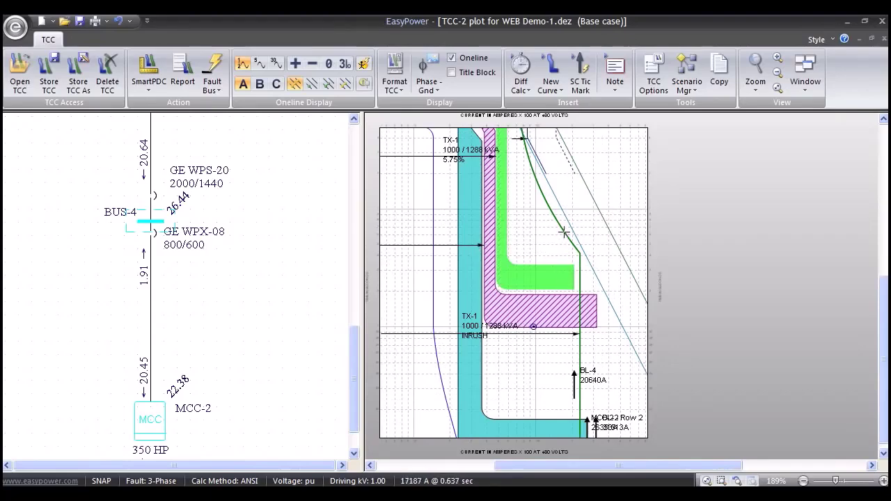
right_click(597, 185)
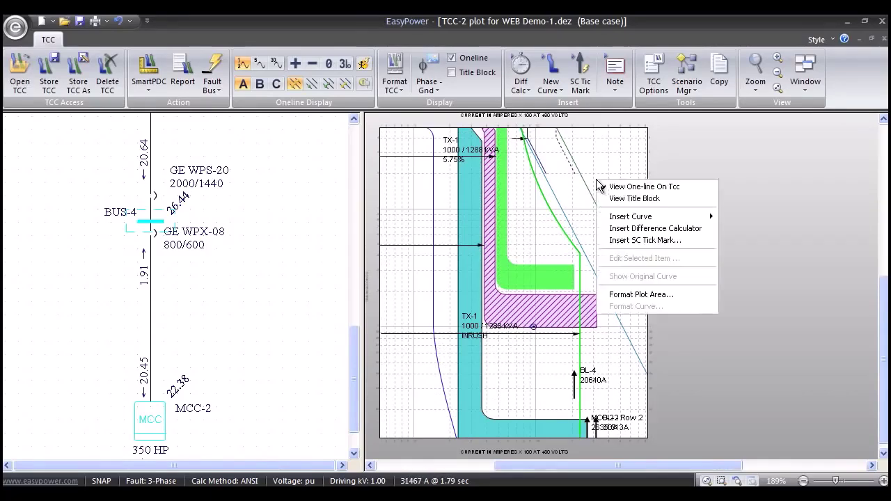
left_click(646, 228)
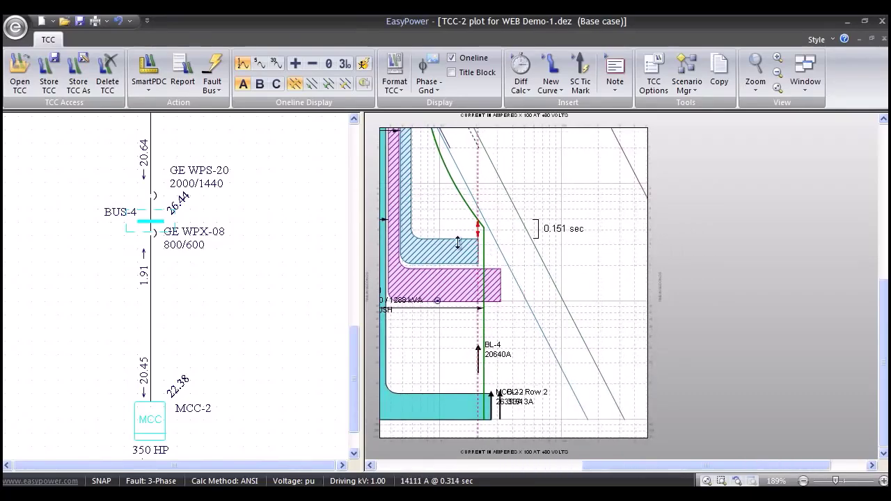
scroll(457, 242, "up", 2)
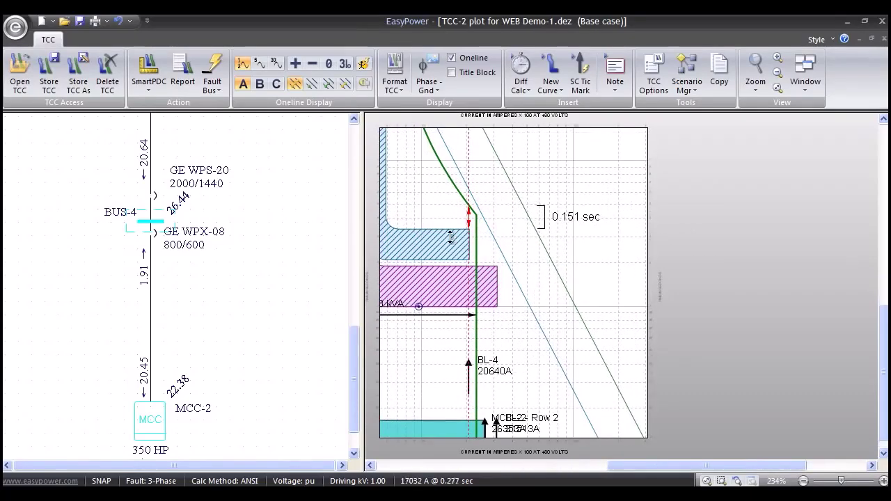
left_click_drag(440, 165, 441, 157)
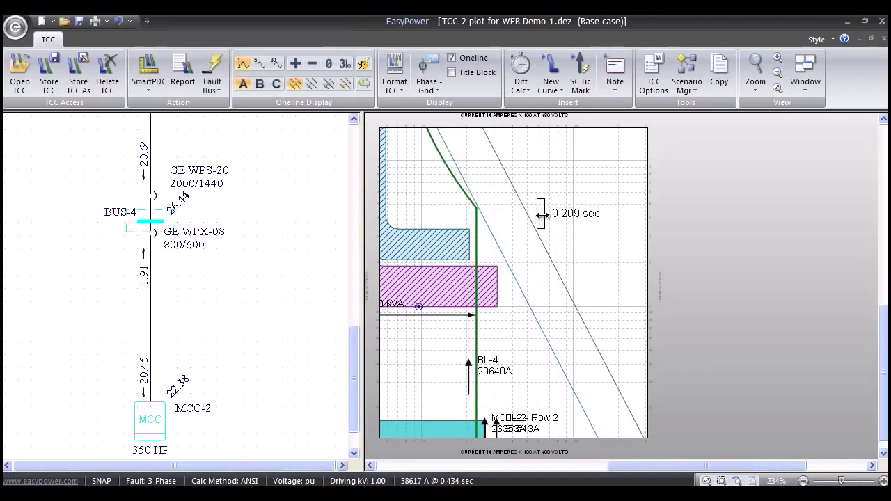
left_click_drag(468, 214, 446, 214)
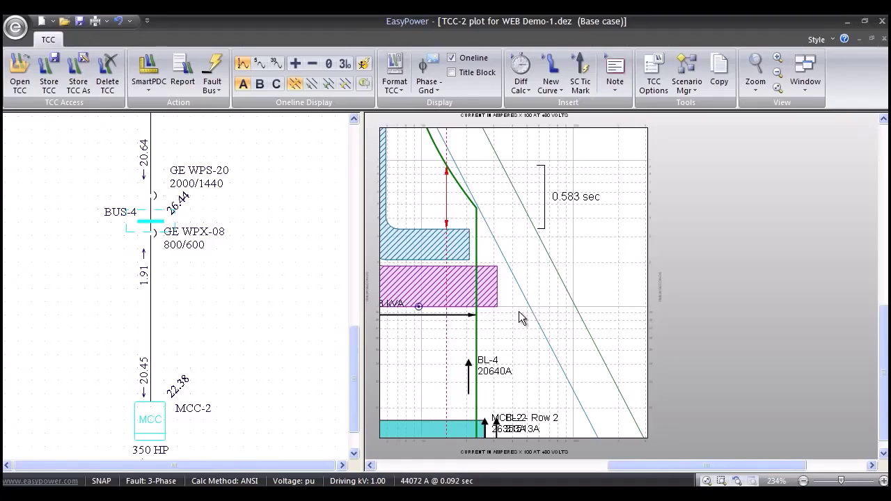
Step: Zoom out the TCC-1 plot and show arc flash results on the one-line, e.g. BUS-4 at 15.9 cal/cm²
left_click(777, 88)
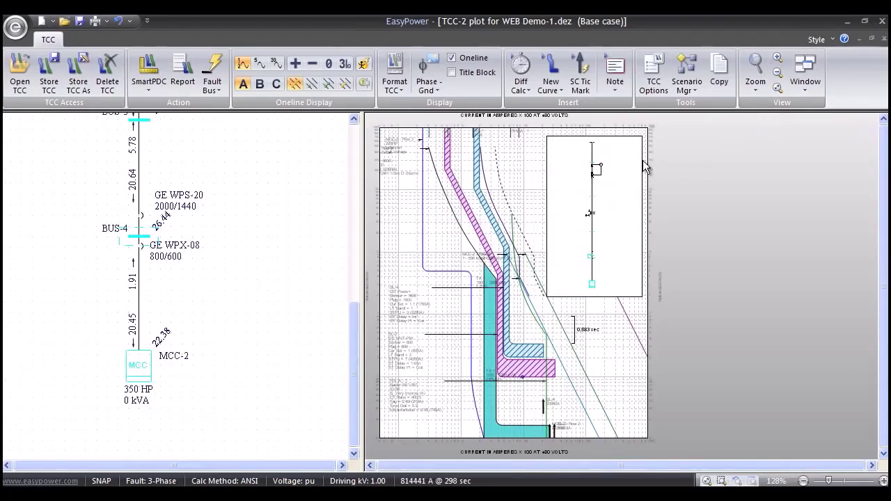
left_click_drag(288, 301, 310, 289)
scroll(284, 292, "up", 2)
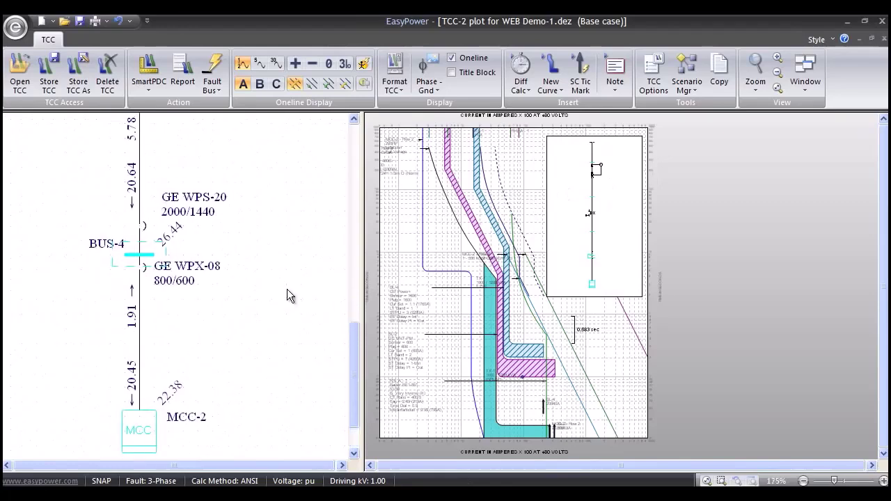
scroll(281, 281, "down", 2)
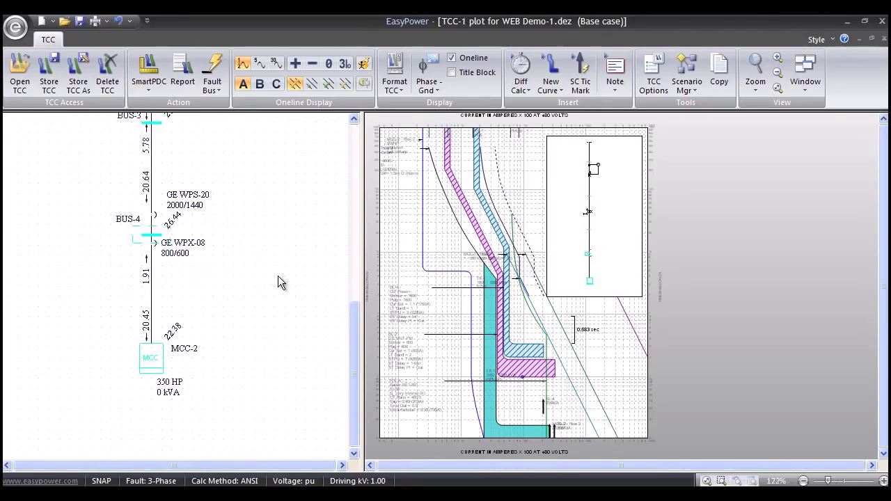
left_click(364, 64)
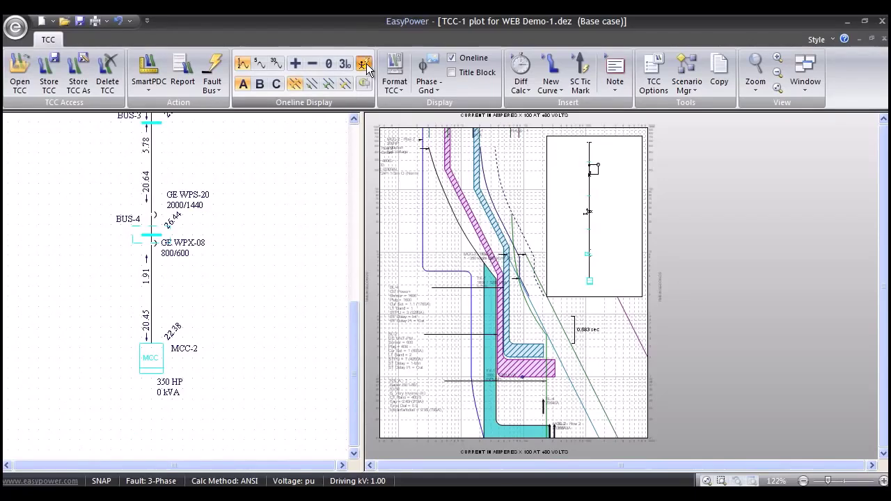
scroll(122, 300, "up", 1)
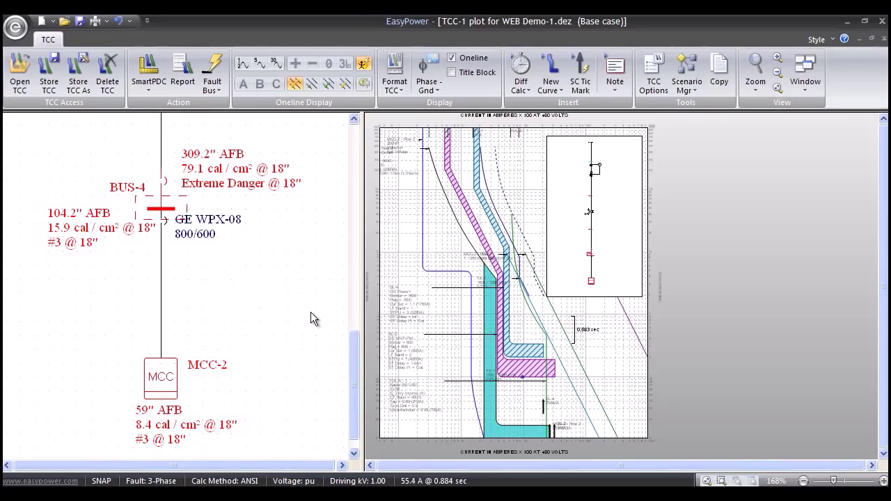
Step: Close the TCC-1 plot without saving, return to short-circuit mode, and centre BUS-4 and the MCCs
left_click(884, 42)
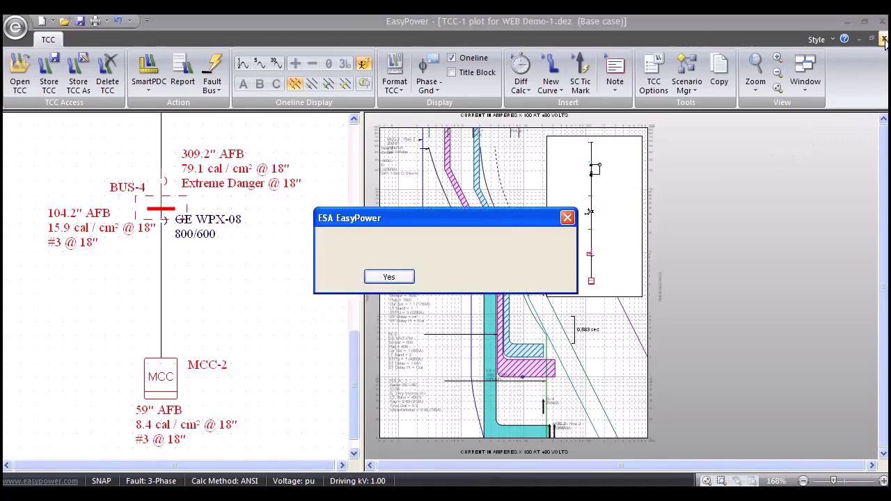
left_click(448, 276)
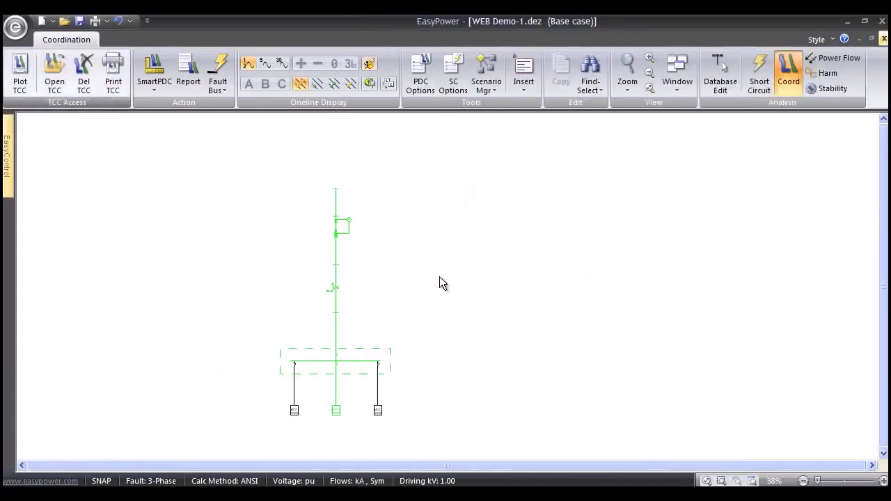
left_click(763, 72)
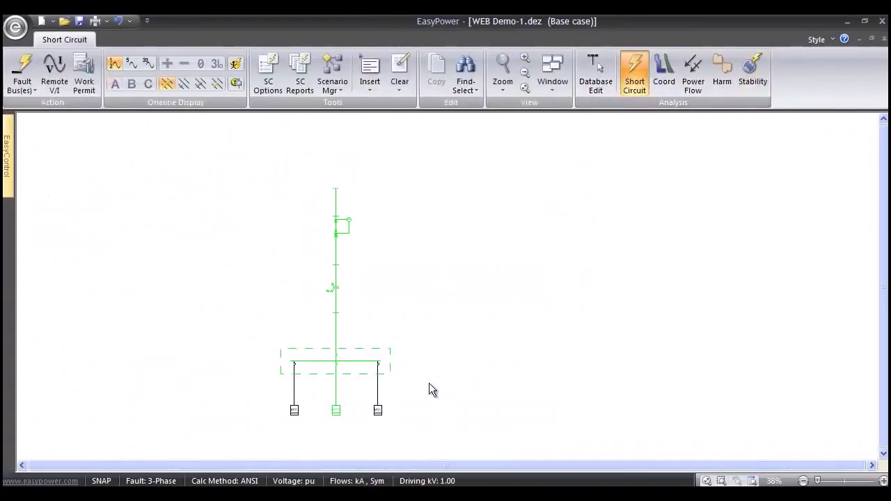
scroll(429, 383, "up", 5)
scroll(472, 329, "up", 1)
left_click_drag(473, 329, 563, 331)
scroll(560, 331, "up", 1)
scroll(559, 329, "up", 1)
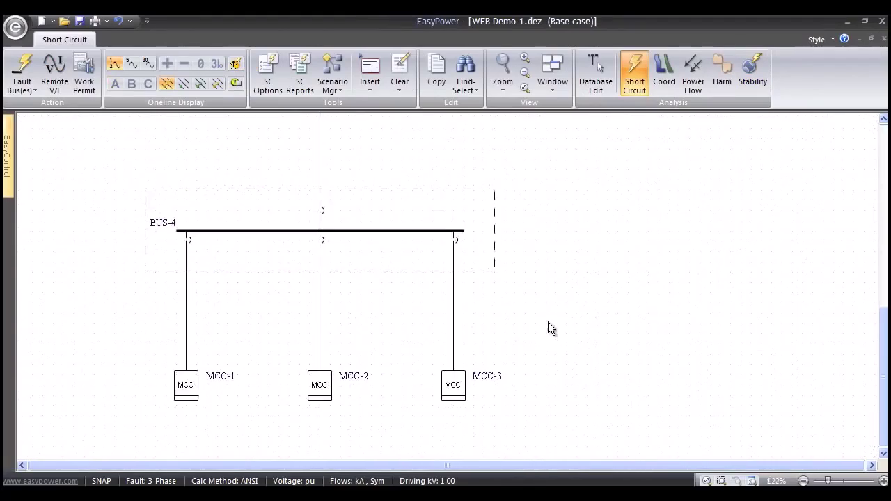
Step: Fault the buses, display arc flash results, and move BUS-4's 309.2 and 104.2 AFB labels apart
left_click(26, 72)
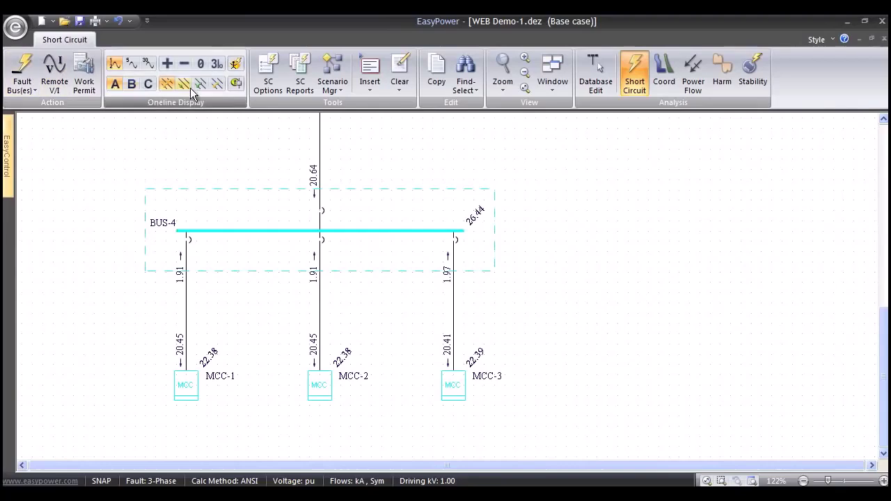
left_click(236, 65)
left_click_drag(369, 226, 368, 203)
left_click_drag(164, 206, 216, 219)
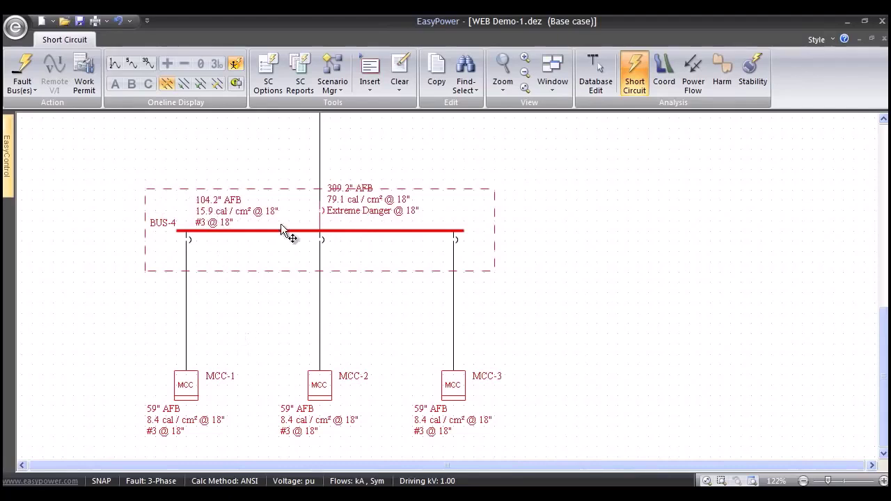
Step: Enable the Arc Flash Spreadsheet in SC Reports and switch to the Arc Flash Hazard Report window
left_click(300, 89)
left_click(256, 119)
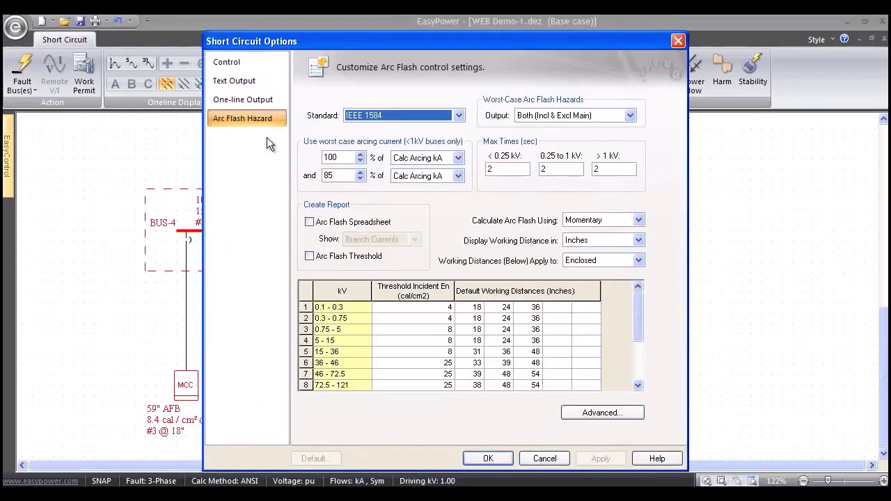
left_click(309, 221)
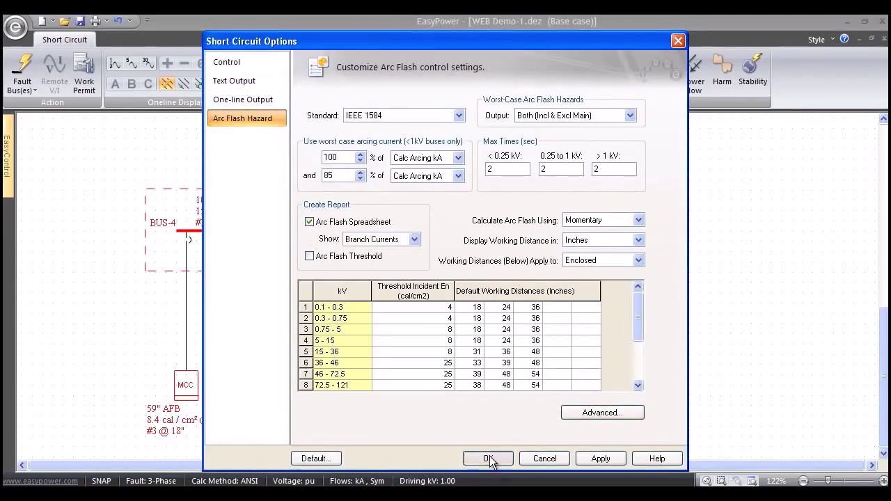
left_click(489, 457)
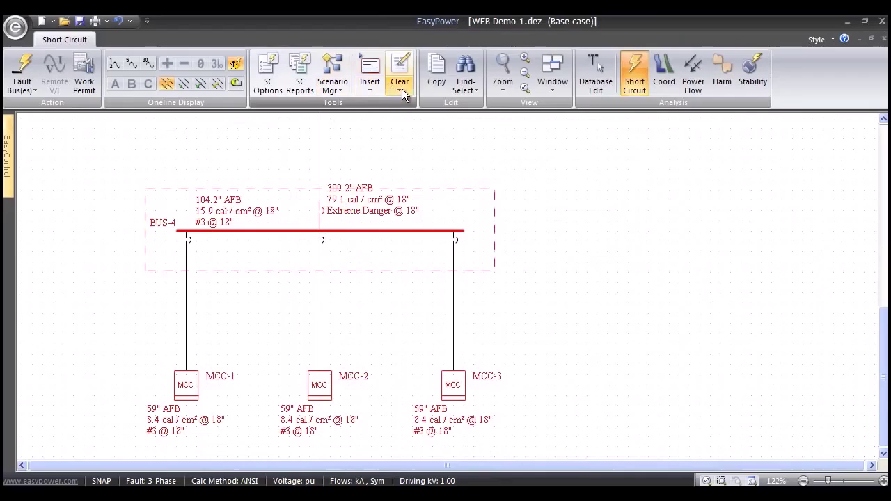
left_click(552, 85)
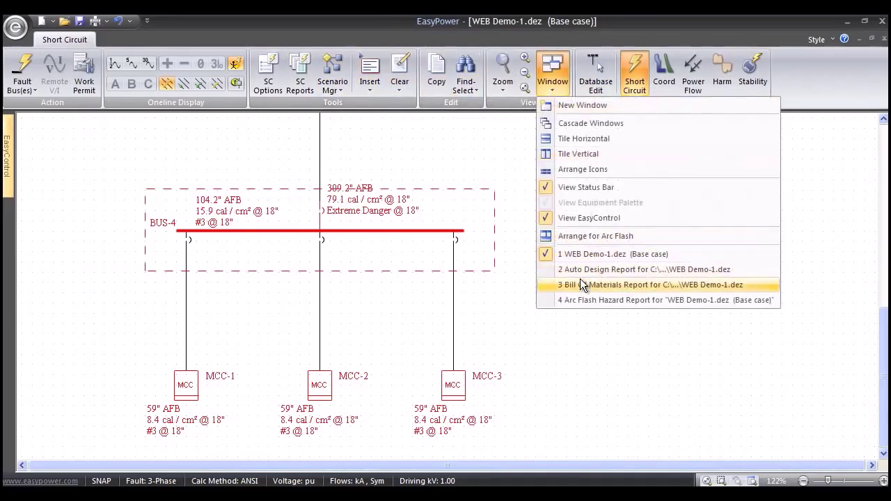
left_click(580, 299)
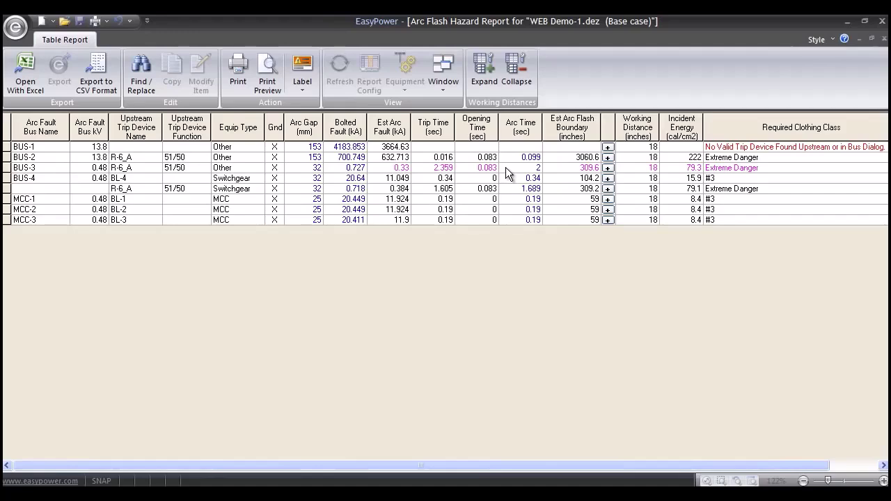
left_click(8, 168)
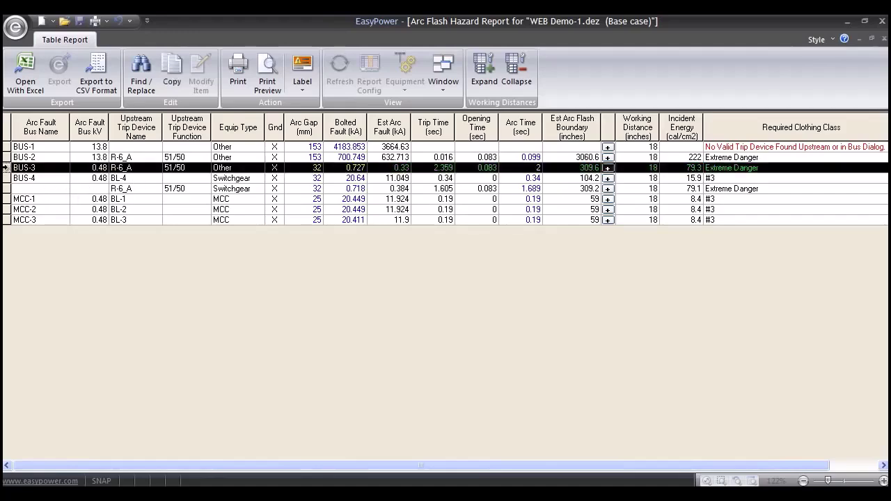
right_click(9, 168)
left_click(70, 336)
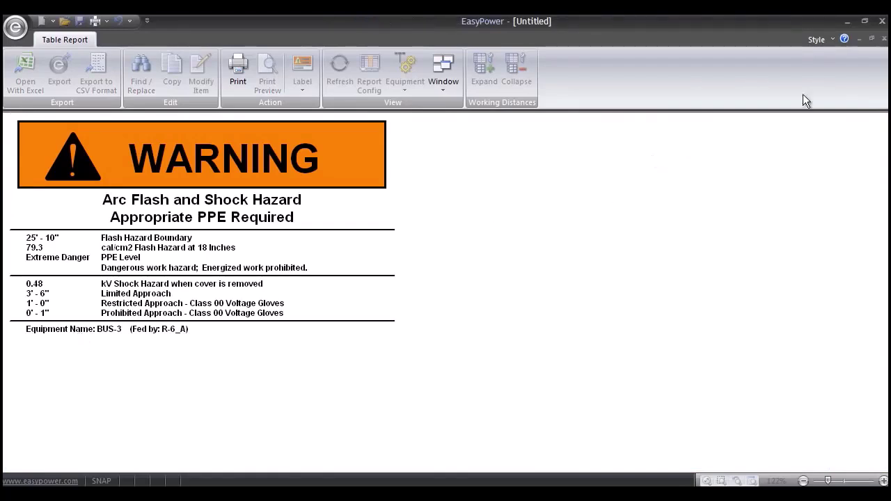
left_click(883, 38)
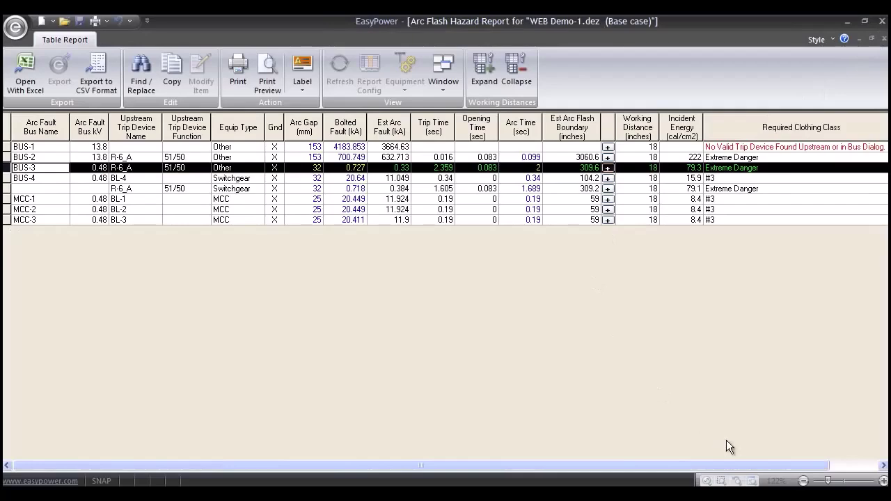
Step: Close the Arc Flash Hazard Report to return to the WEB Demo-1.dez one-line
left_click(882, 39)
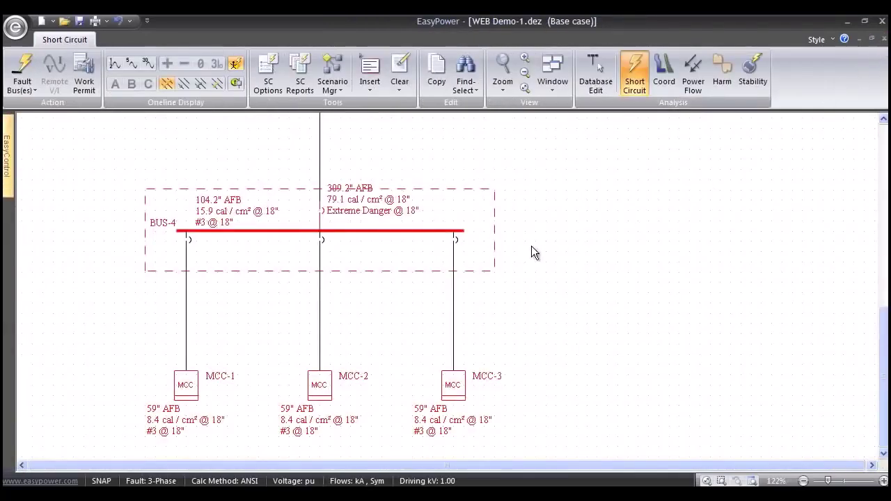